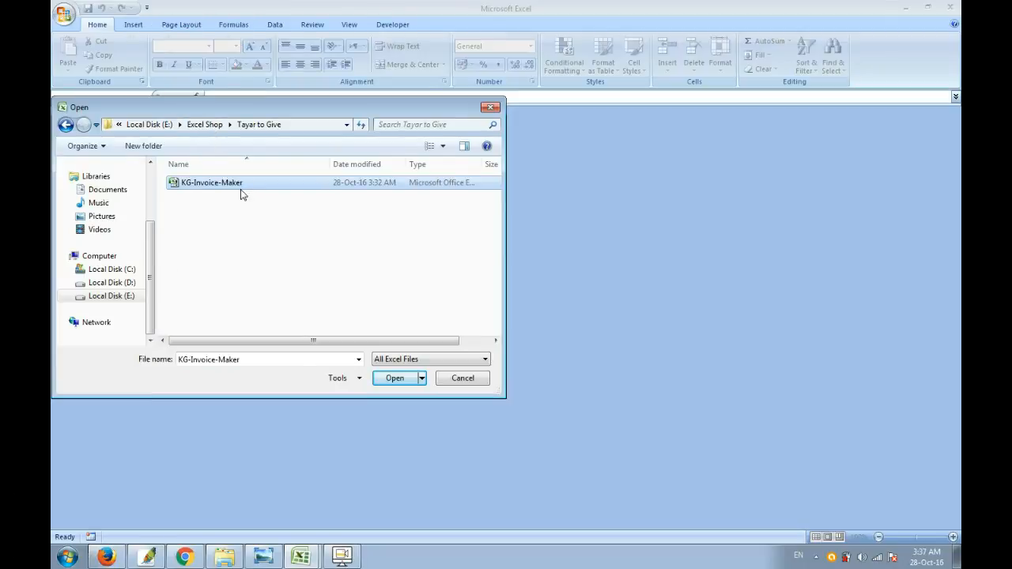
Step: Open the KG-Invoice-Maker workbook and bring up its form for adding items
double_click(242, 192)
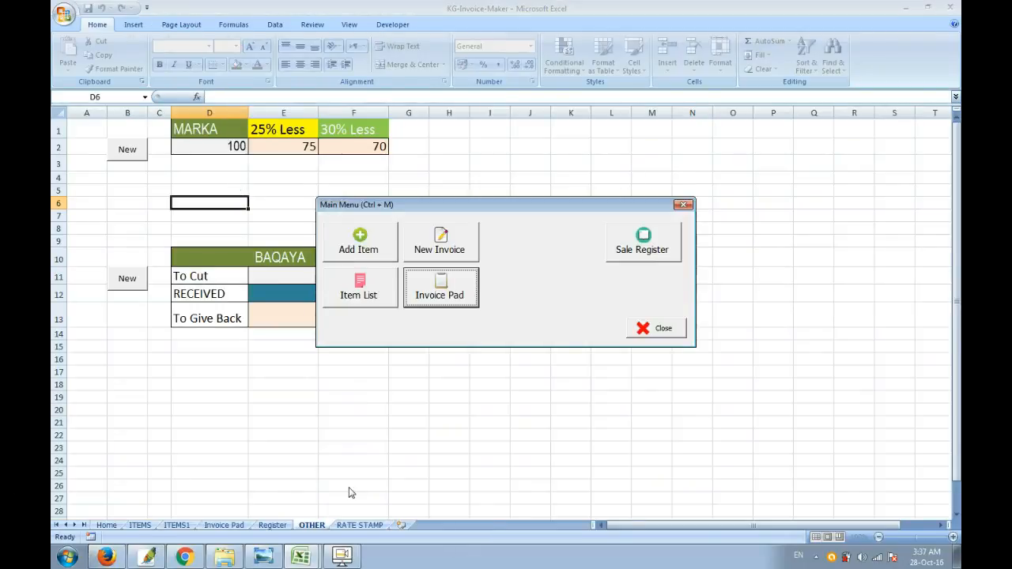
left_click_drag(585, 207, 443, 178)
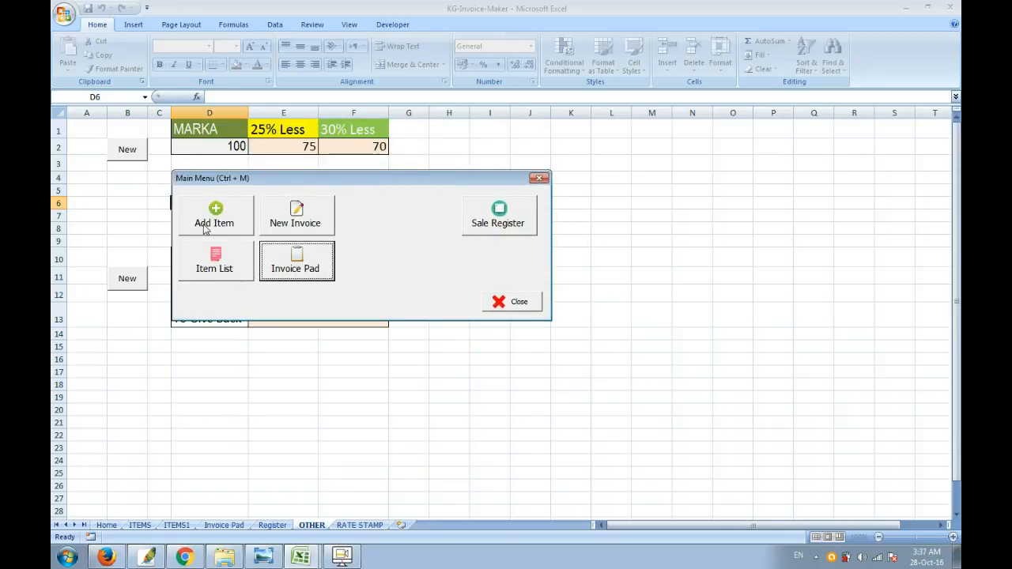
left_click(207, 227)
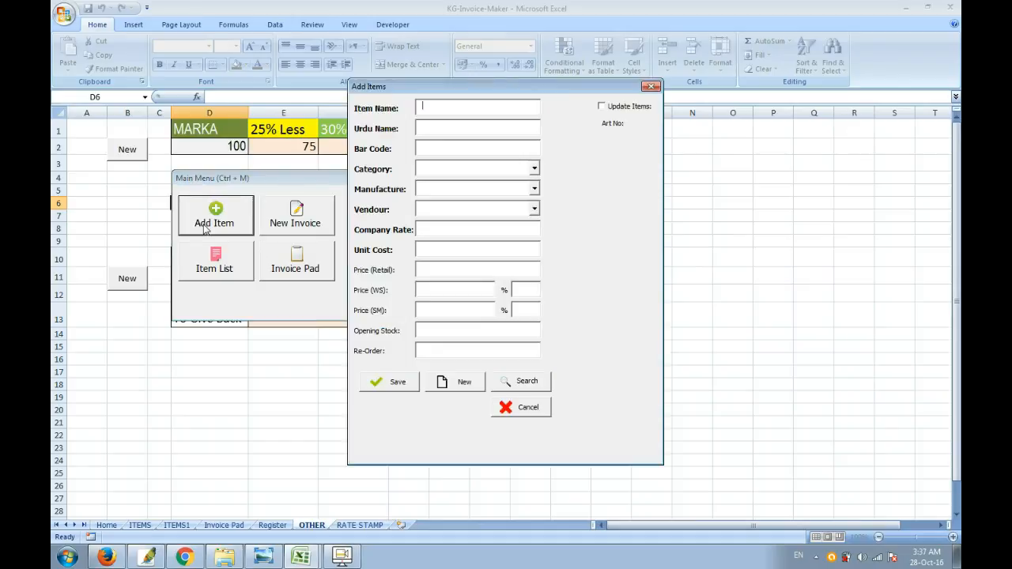
left_click_drag(518, 93, 462, 124)
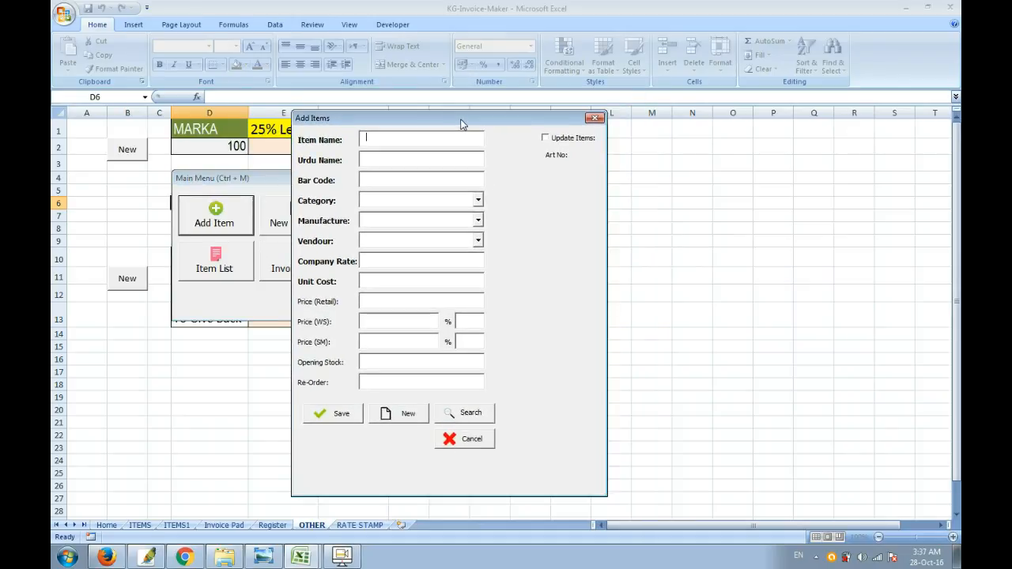
Step: Fill in the new item's name as Marker, Urdu name مارکر, category stationary and manufacturer Deer
type("Marker")
key("alt+shift")
type("مارکر")
key("Tab")
type("s")
key("Tab")
type("Dee")
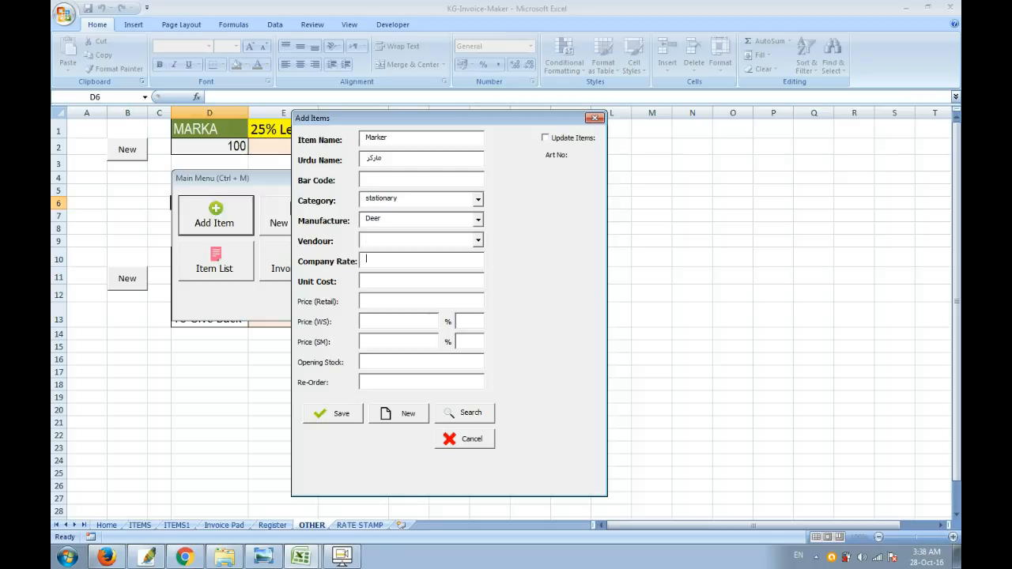
Step: Set company rate 100, unit cost 105, retail 190, WS 3%, SM 5%, opening stock 20 and re-order 5, and save the item
key("Tab")
type("1")
key("Tab")
type("3")
left_click(414, 324)
left_click(464, 341)
type("5")
left_click(380, 363)
type("20")
left_click(342, 417)
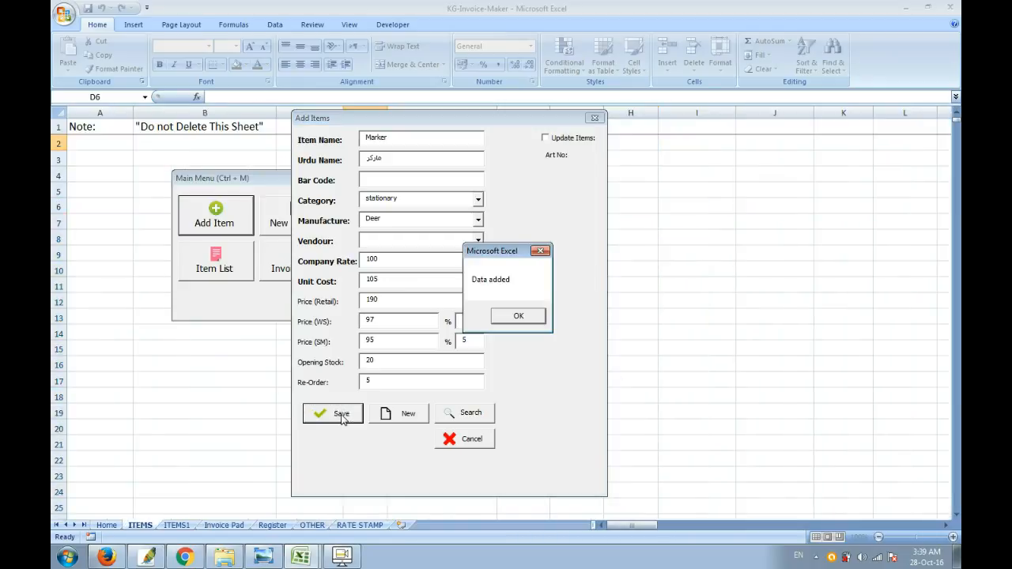
left_click(518, 316)
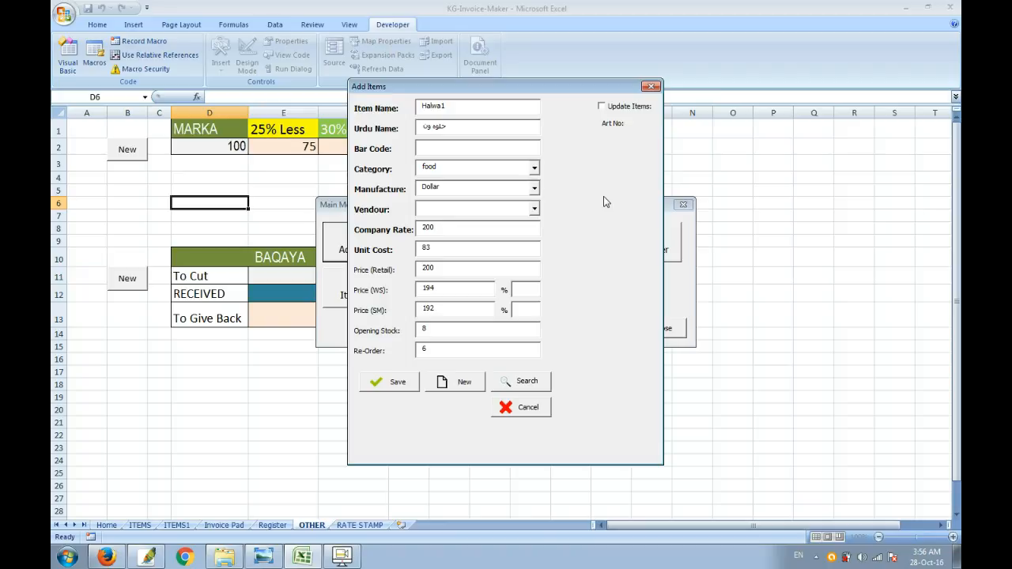
Step: Acknowledge the saved Halwa1 item, close the open forms and go to the ITEMS1 sheet
left_click(403, 385)
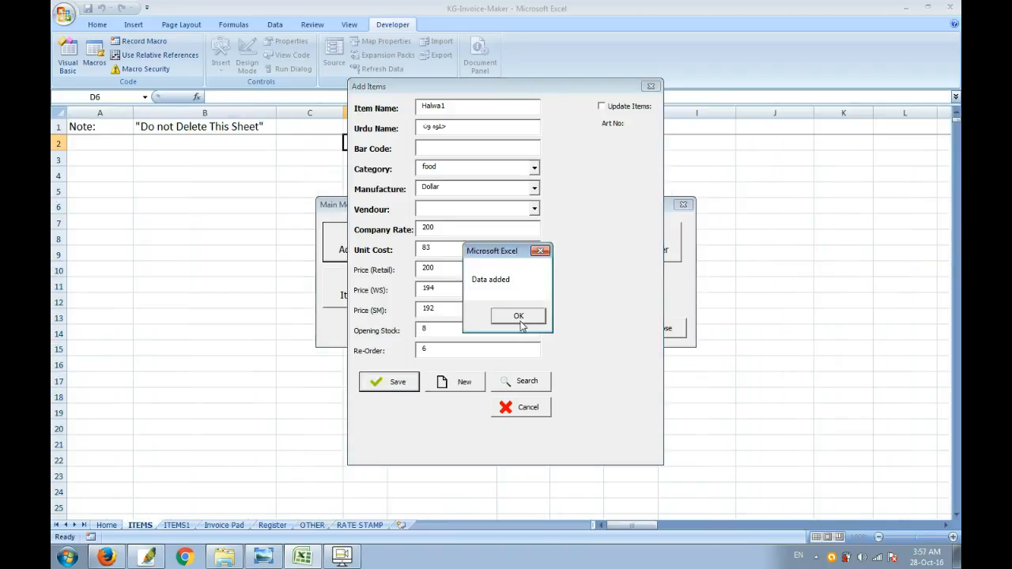
left_click(520, 320)
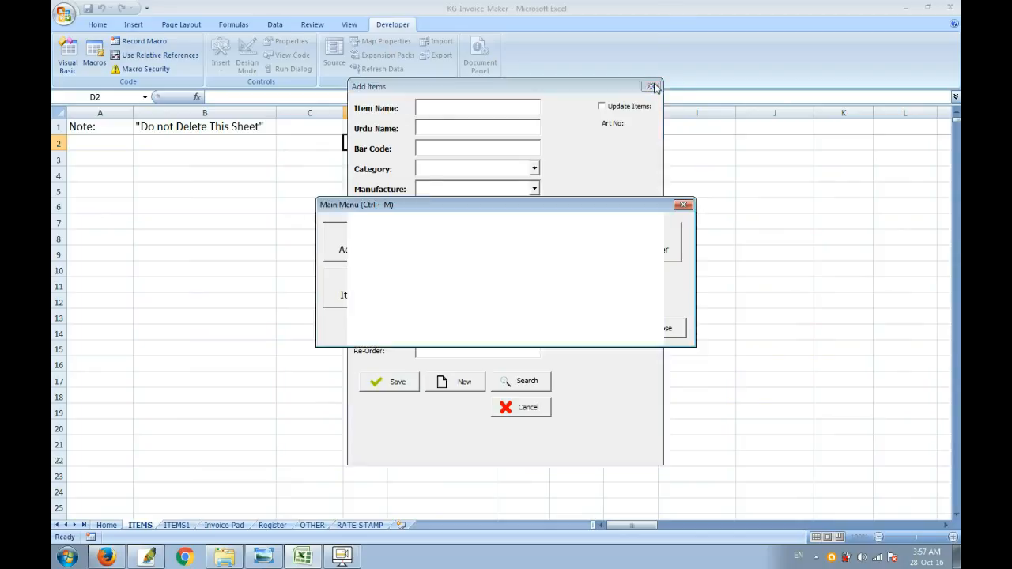
left_click(651, 86)
left_click(682, 204)
left_click(184, 527)
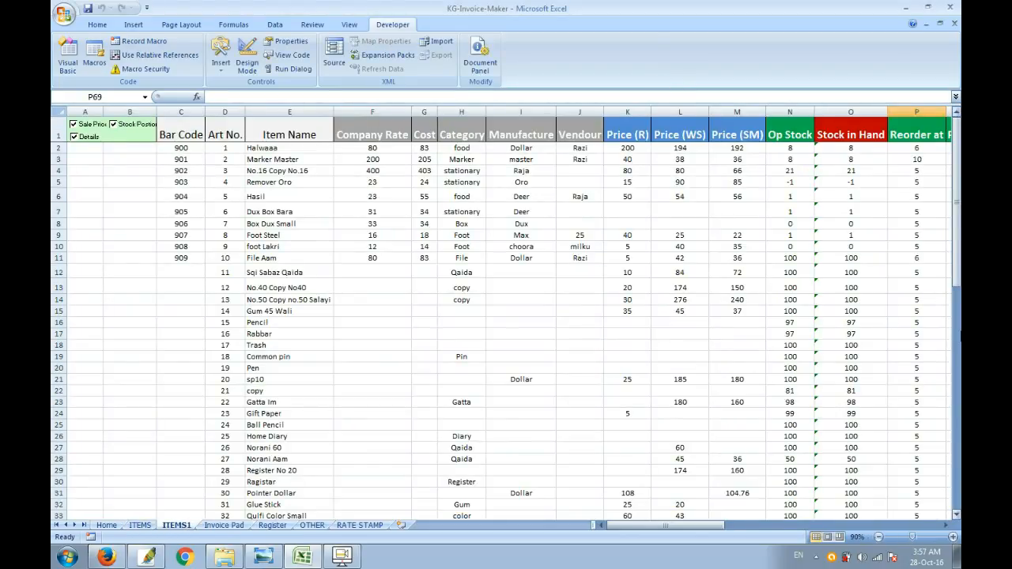
Step: Copy the Stock in Hand and Position formulas from row 65 down to the new item in row 66
left_click_drag(956, 271, 957, 276)
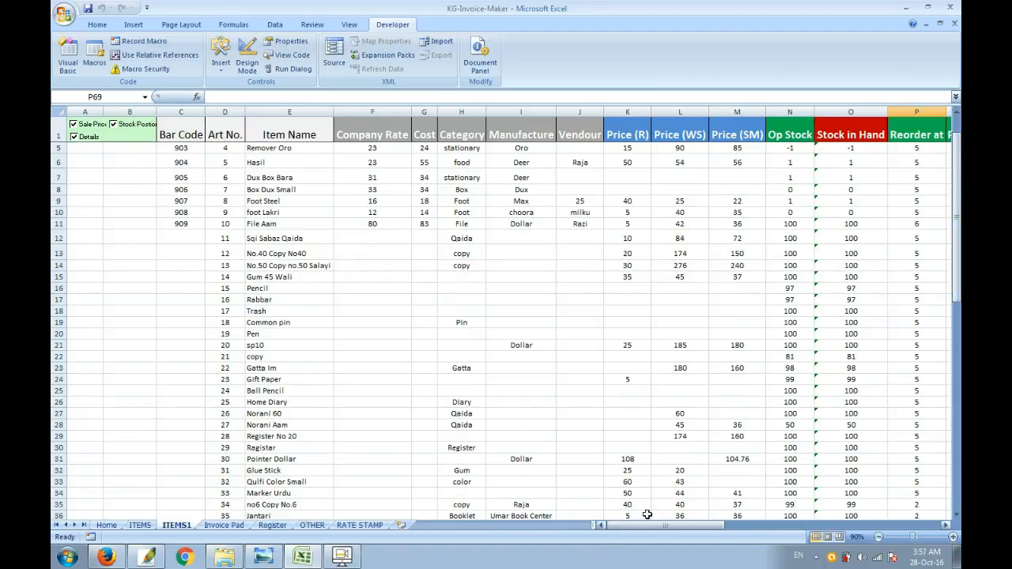
left_click_drag(655, 530, 715, 531)
left_click_drag(958, 237, 958, 404)
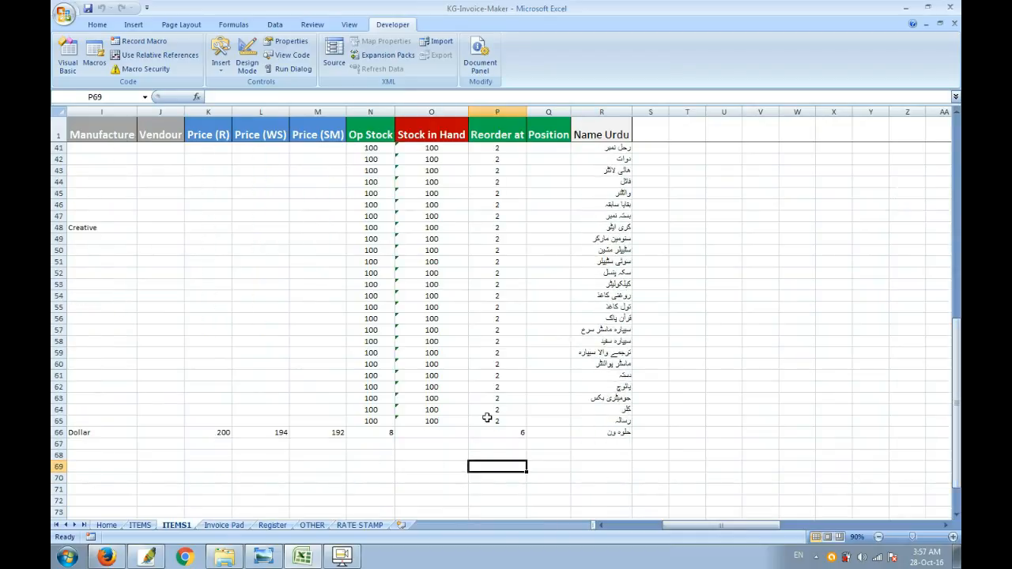
left_click(437, 422)
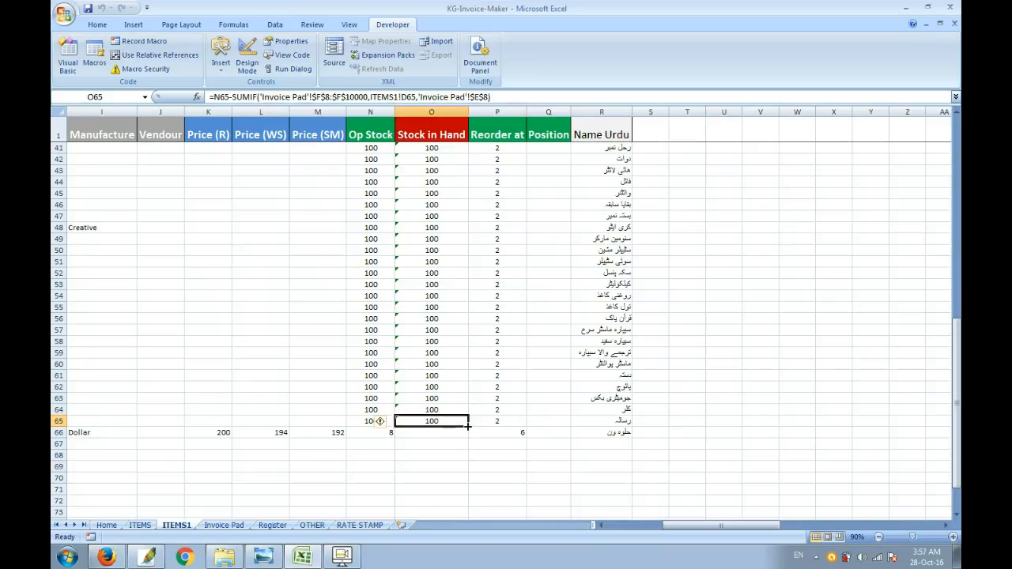
left_click_drag(468, 427, 469, 440)
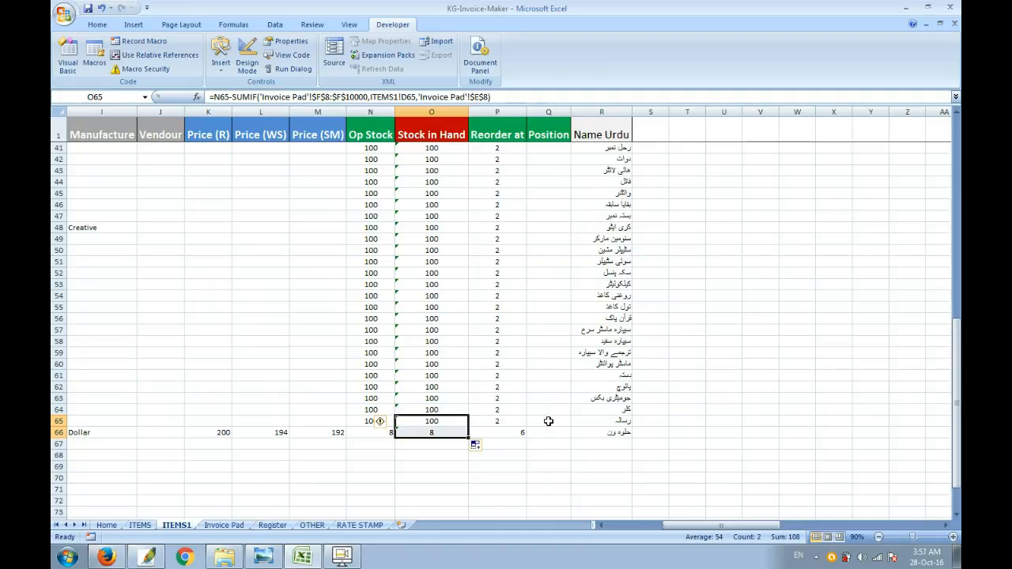
left_click(548, 422)
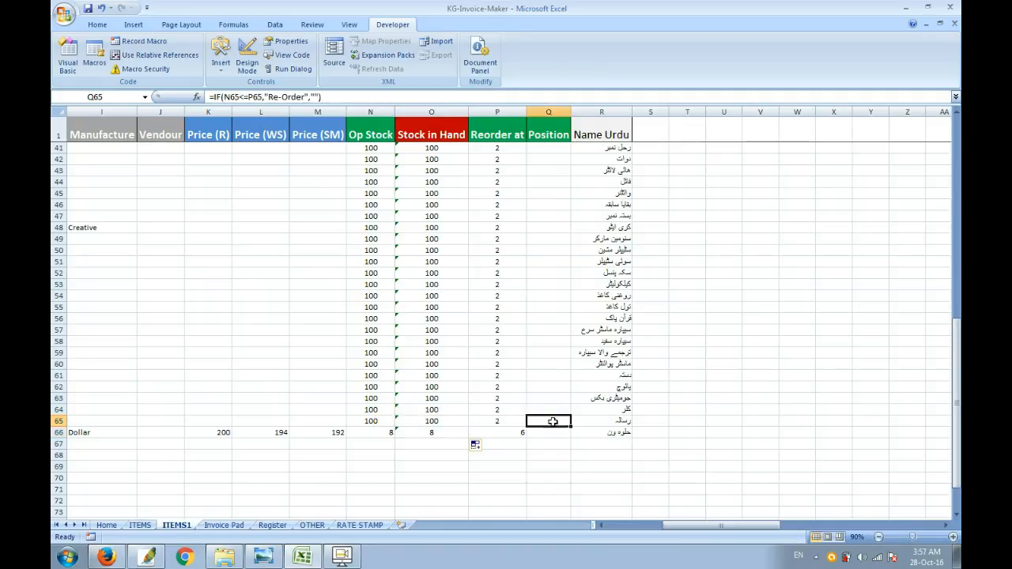
left_click_drag(571, 427, 573, 439)
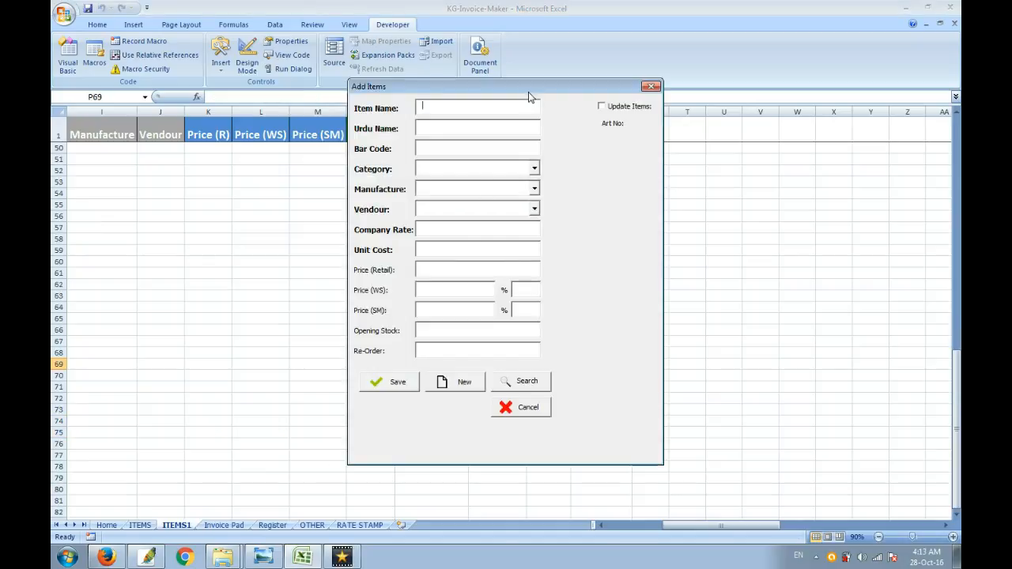
Step: Cancel the Add Items form and open the list of items
left_click_drag(529, 89, 643, 94)
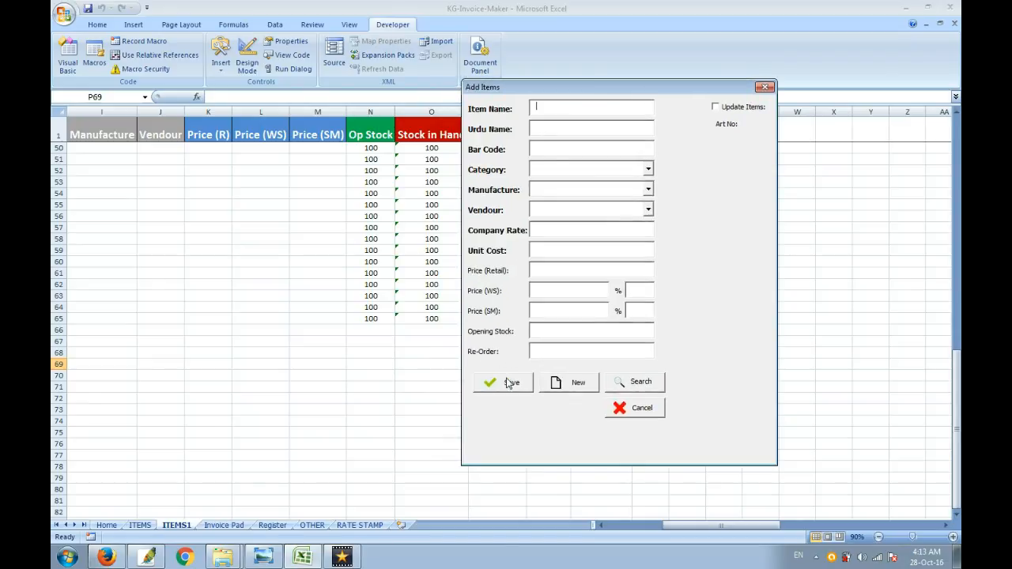
left_click(646, 410)
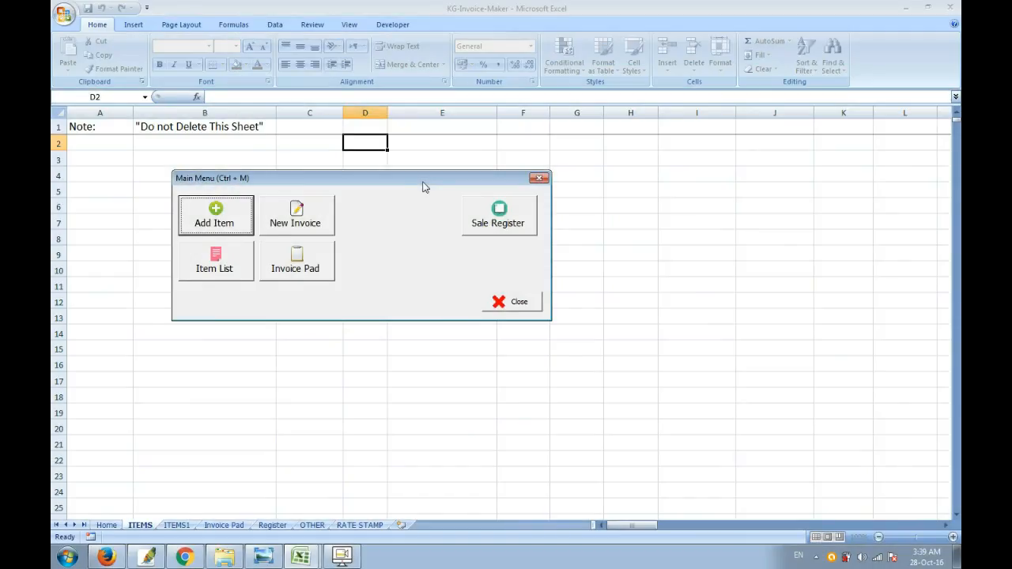
left_click_drag(424, 186, 469, 208)
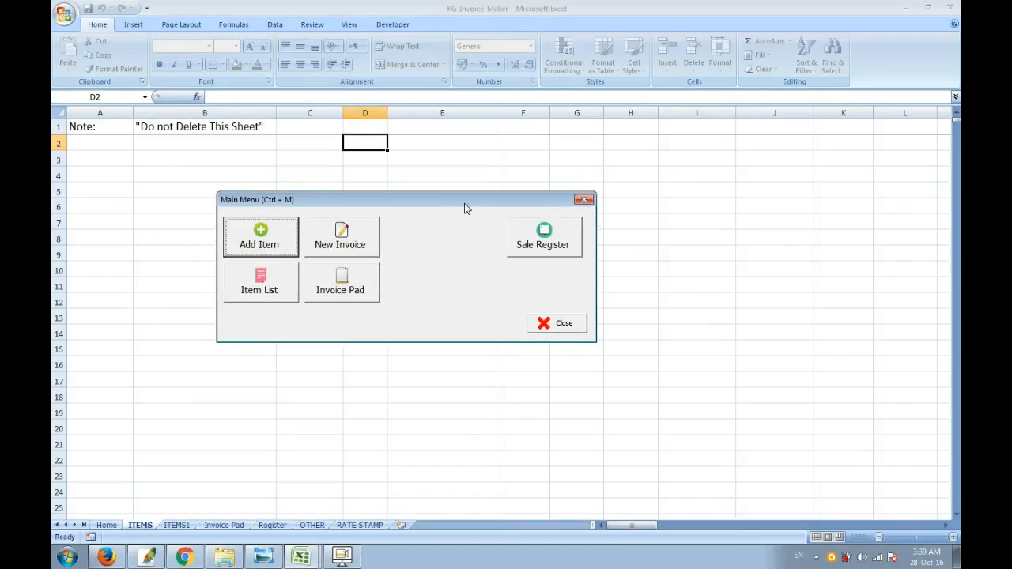
left_click(261, 282)
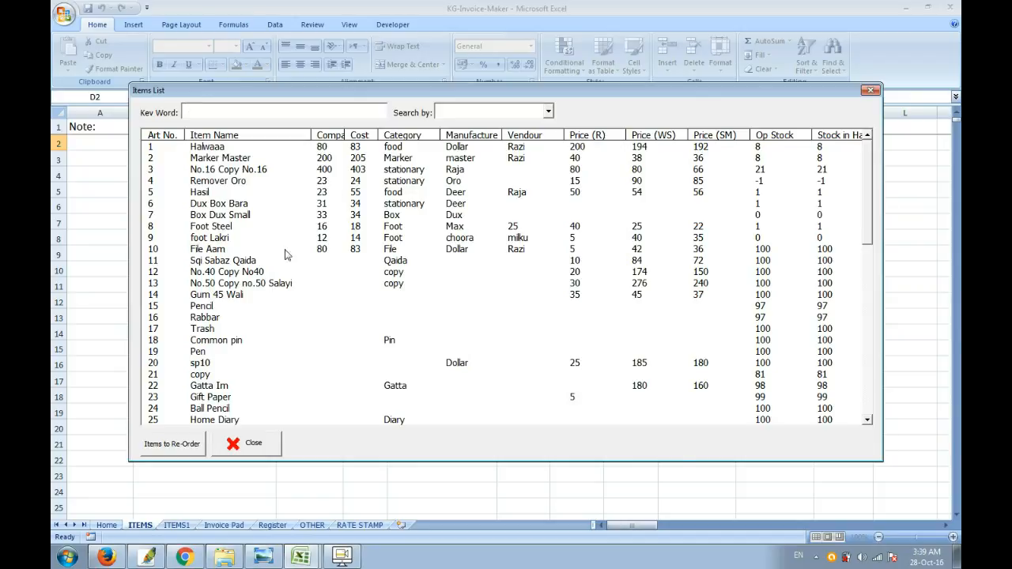
Step: Look up the newly added Marker entry at the end of the items list
left_click(866, 181)
left_click_drag(866, 183, 873, 362)
left_click(585, 422)
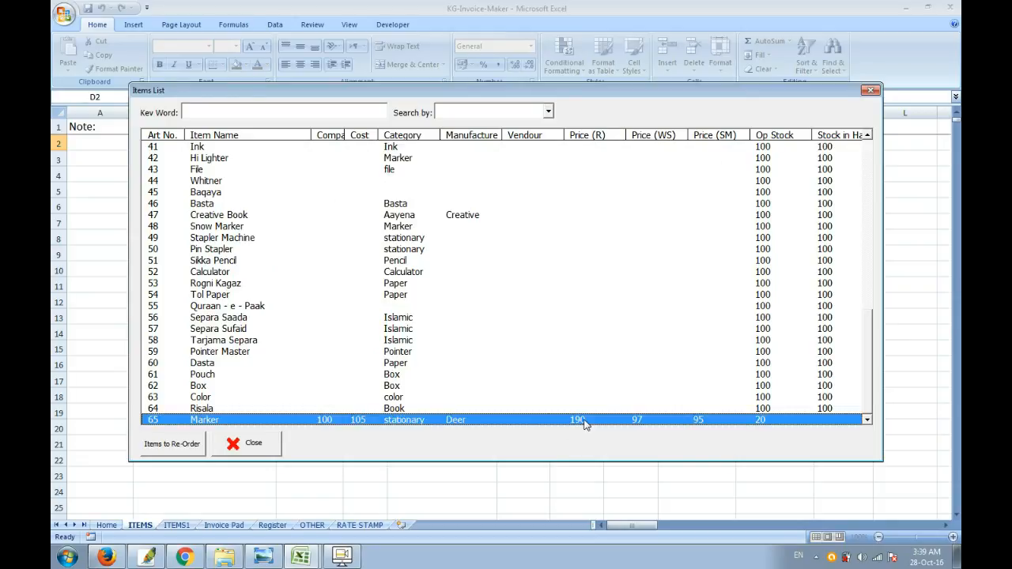
left_click_drag(870, 354, 867, 180)
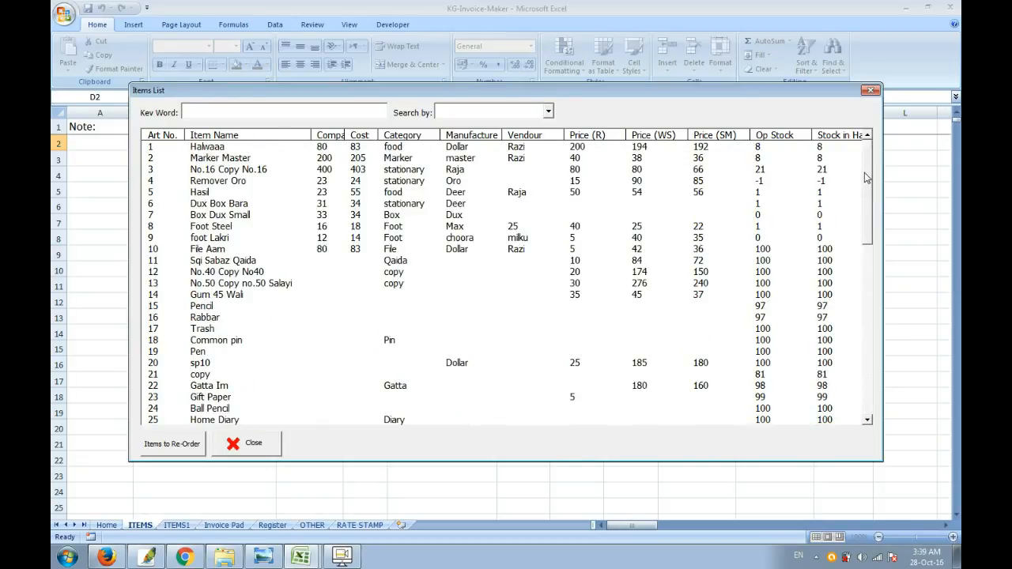
Step: Search the items list by the keyword "bo" and by "7", and clear the keyword
left_click(316, 113)
type("bo")
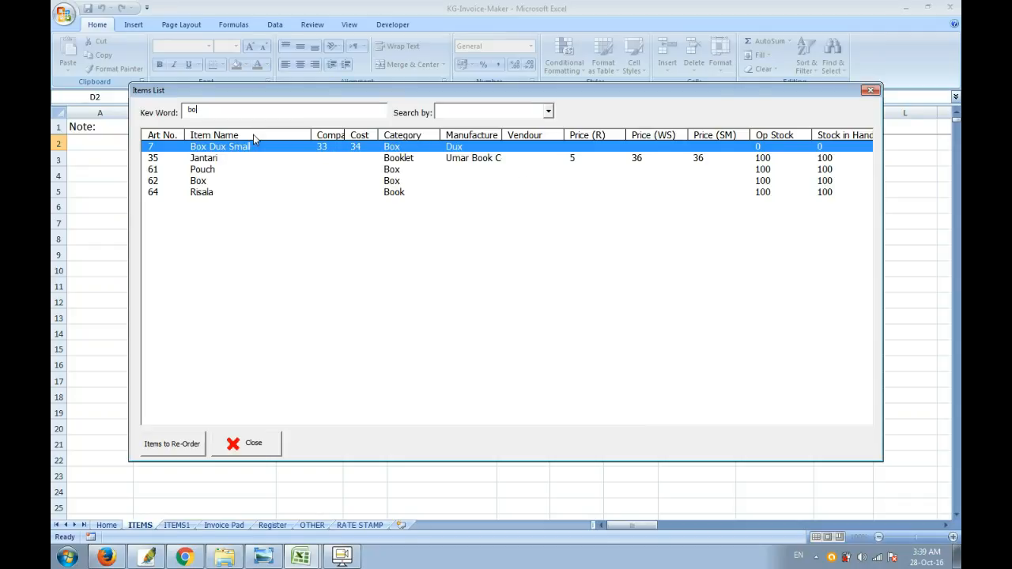
key("BackSpace")
key("BackSpace")
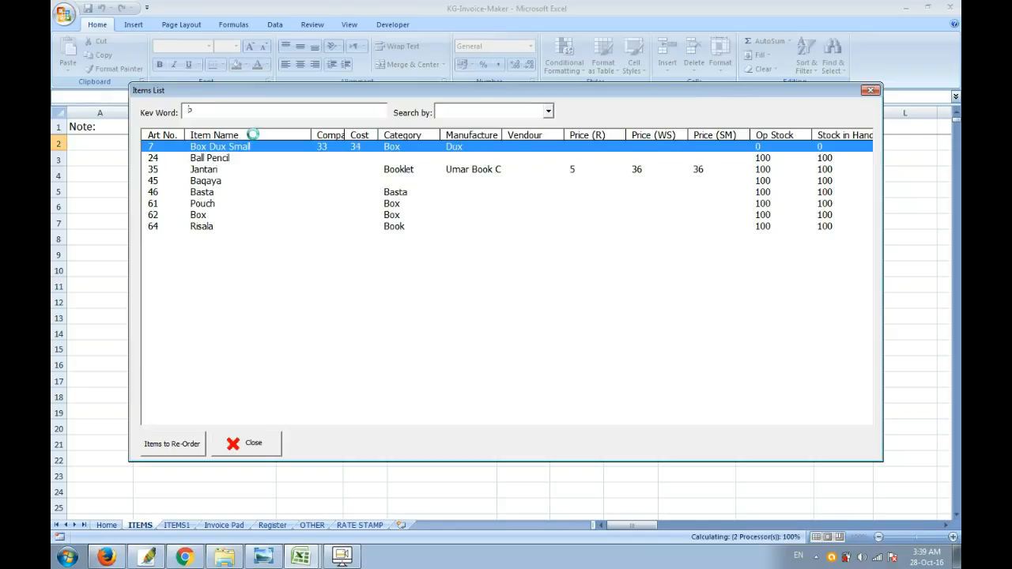
type("7")
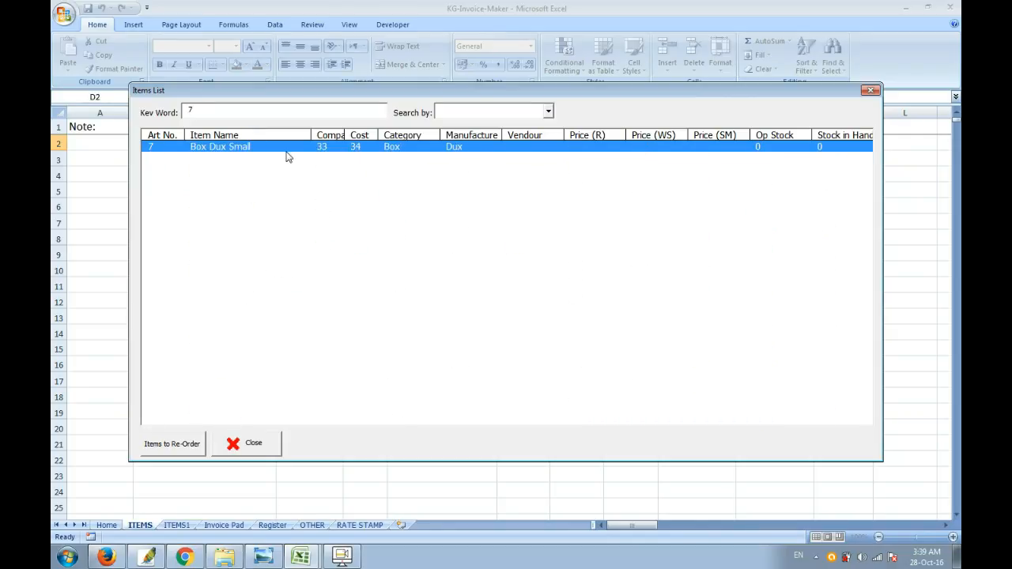
key("BackSpace")
Step: Search the items list by Cost for 80 and for 83
left_click(548, 111)
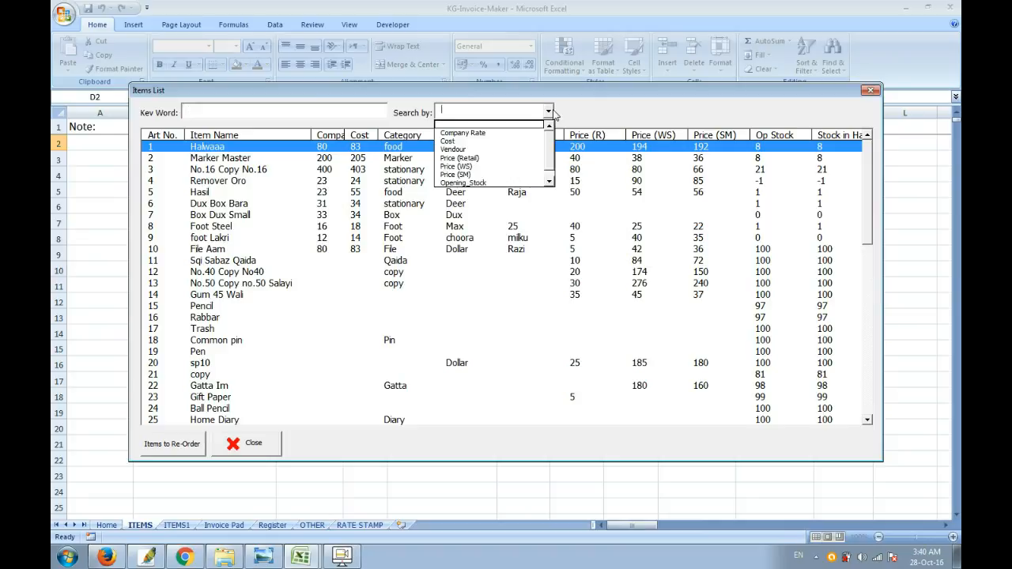
left_click(532, 143)
left_click(375, 113)
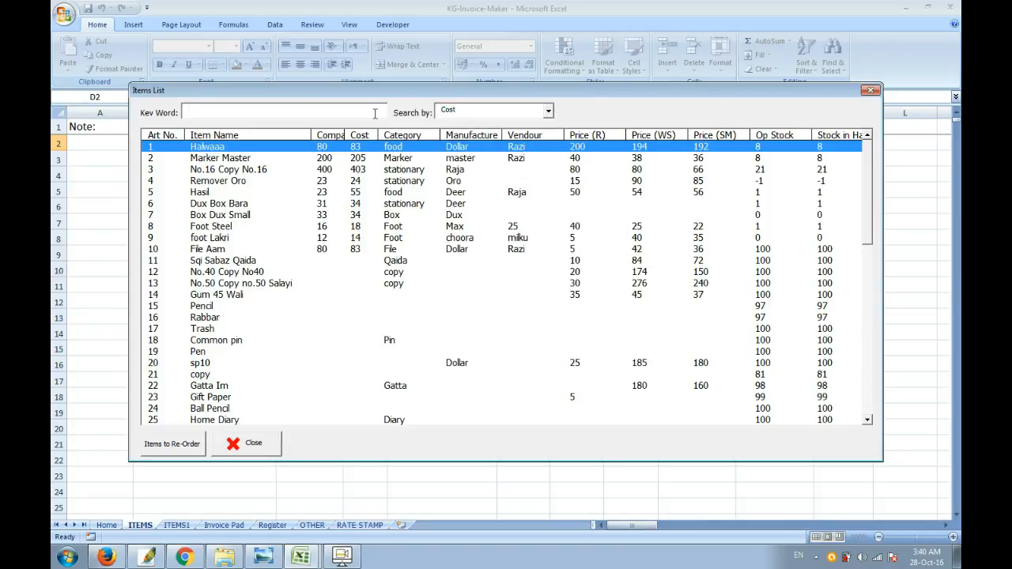
type("80")
key("BackSpace")
key("BackSpace")
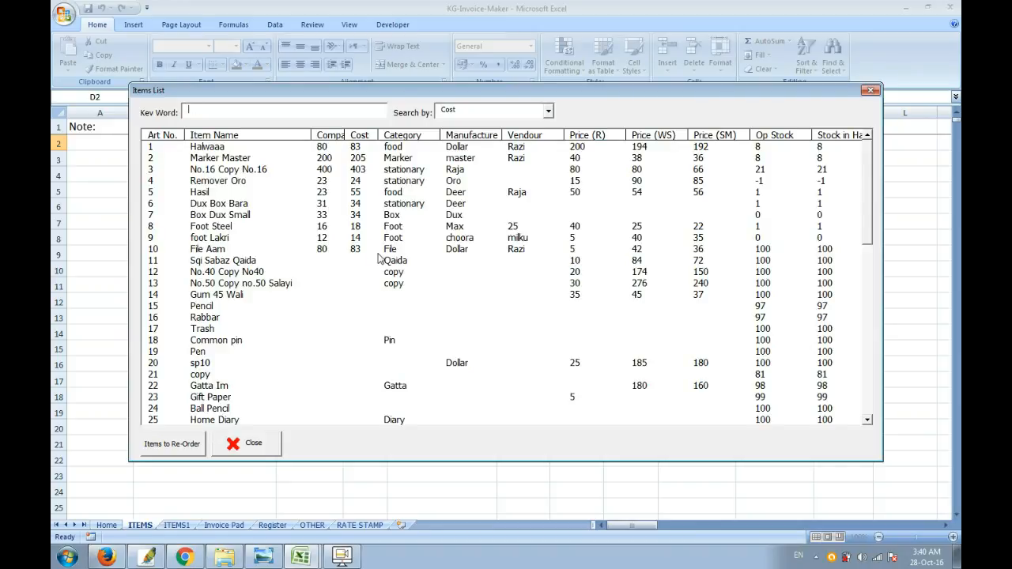
type("83")
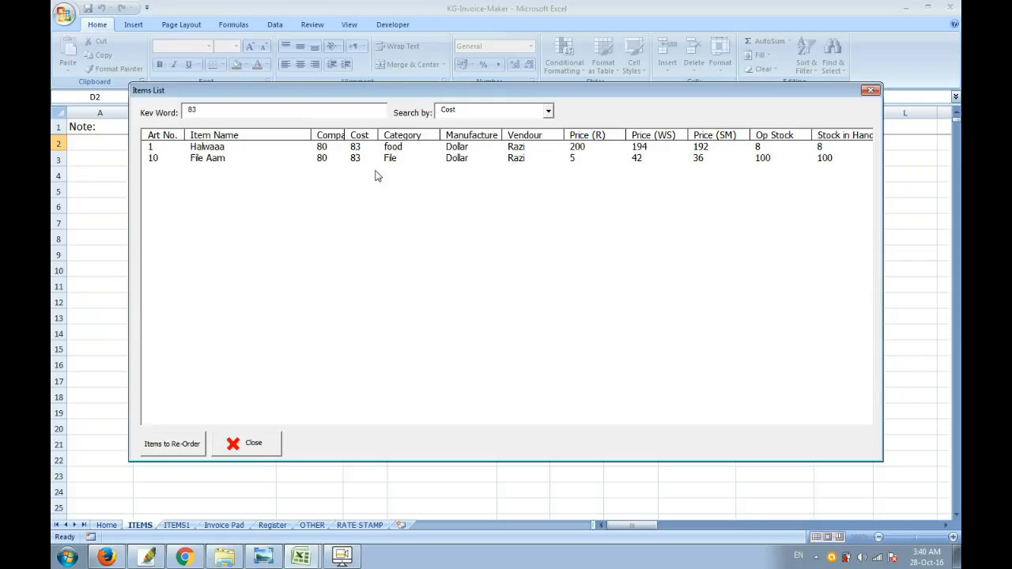
Step: Search the items list by Company Rate for 80 and close the list
left_click(548, 111)
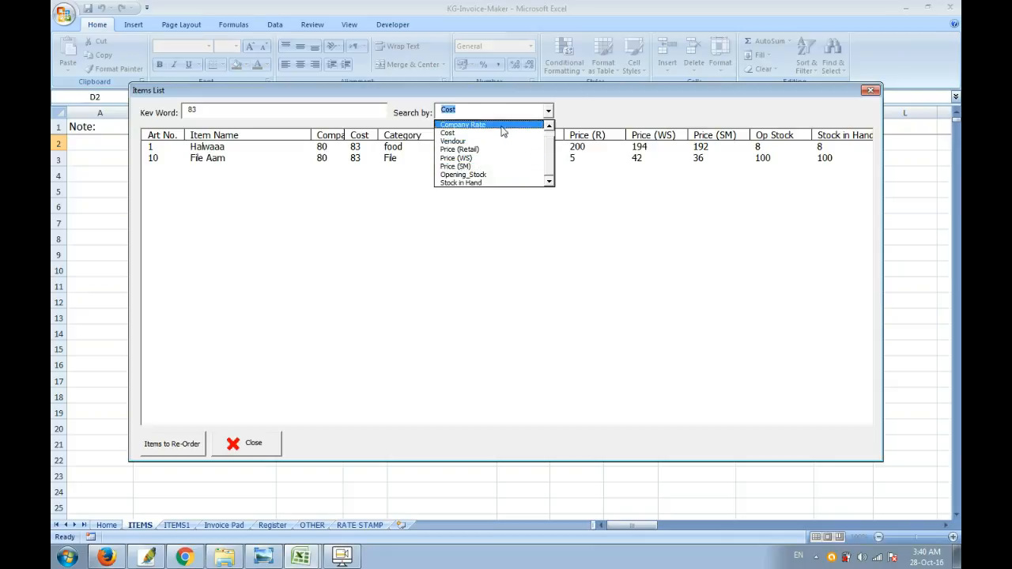
left_click(501, 127)
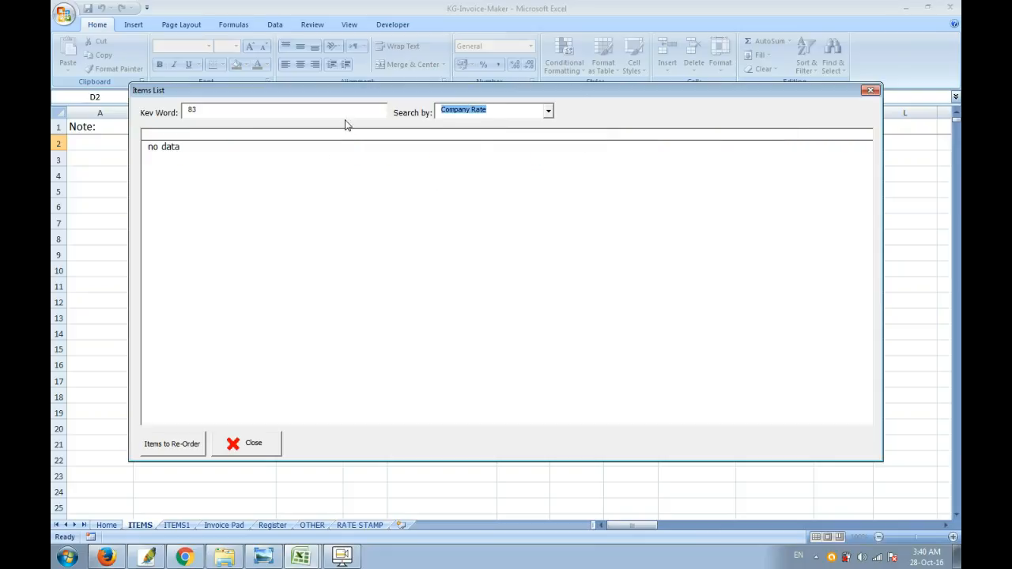
left_click(345, 112)
key("BackSpace")
type("0")
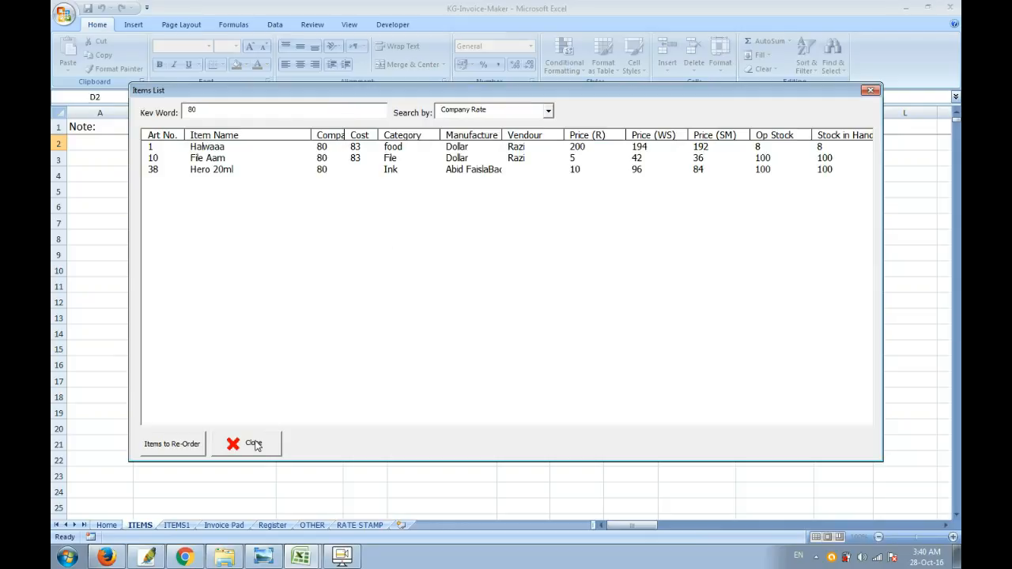
left_click(255, 445)
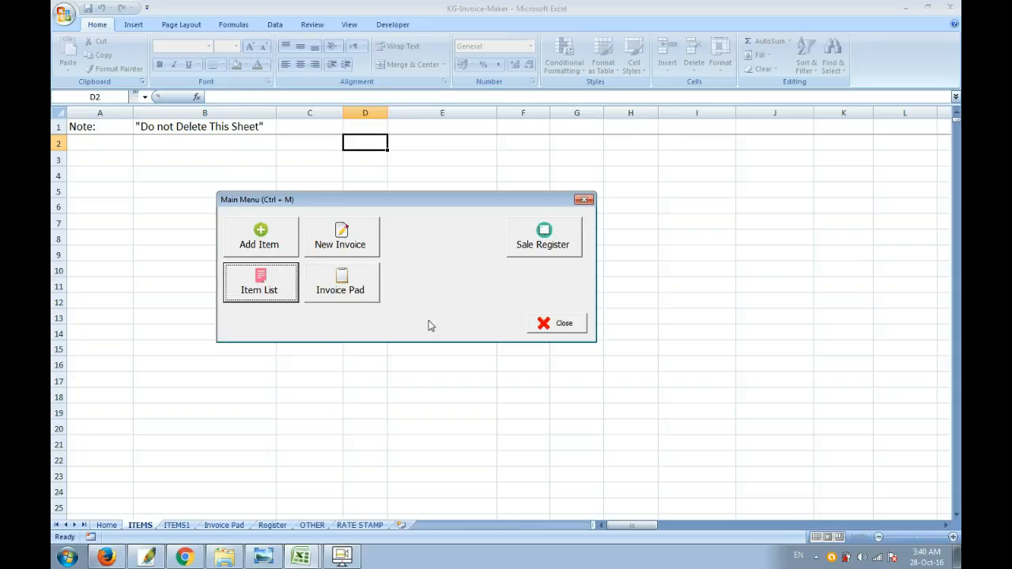
Step: Start a new invoice and load the item with bar code 900
left_click(362, 247)
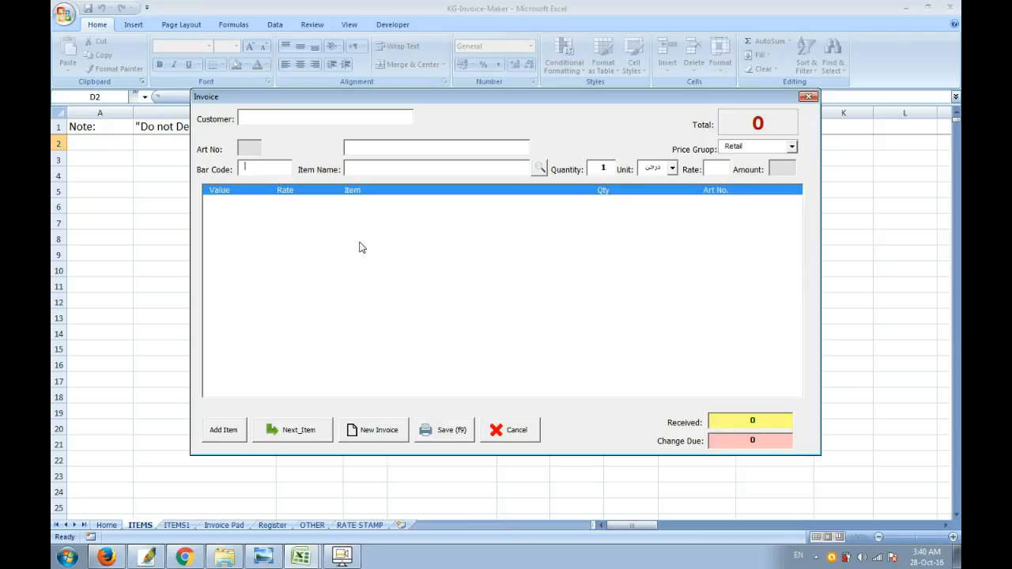
left_click(273, 165)
type("900")
key("Return")
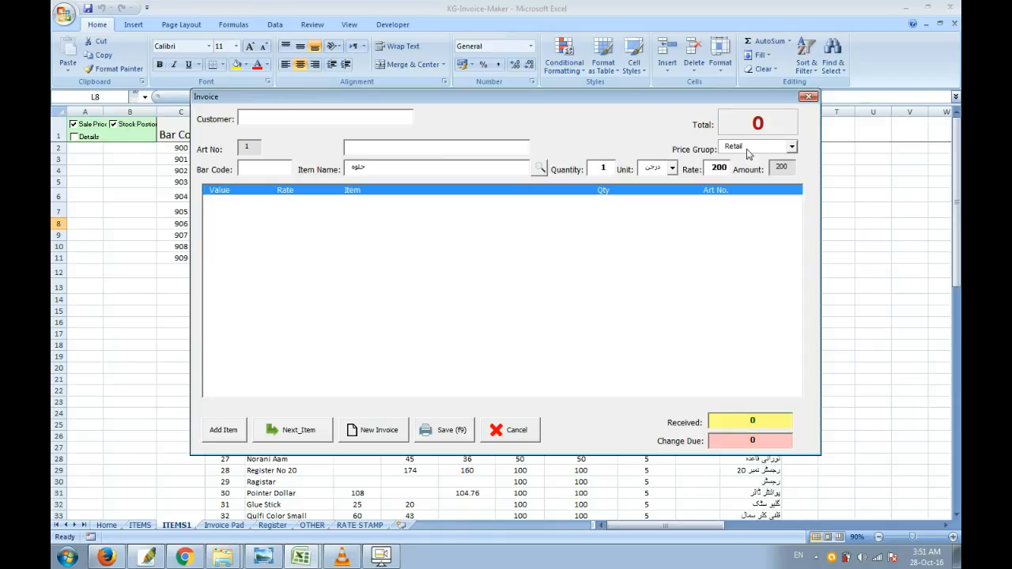
Step: Set the invoice's price group to Whole_Sale for the loaded item
left_click(792, 149)
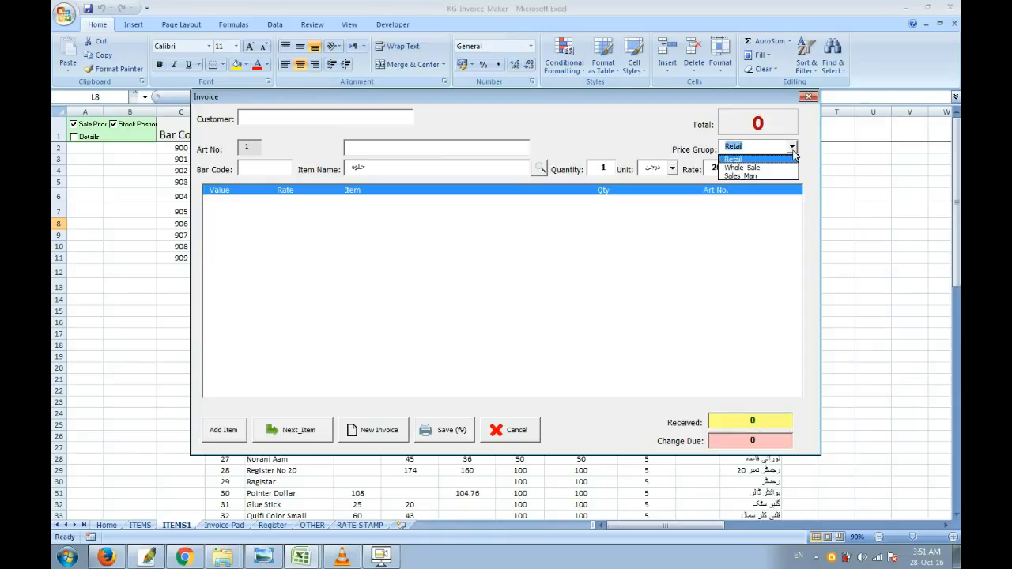
left_click(805, 158)
left_click(726, 168)
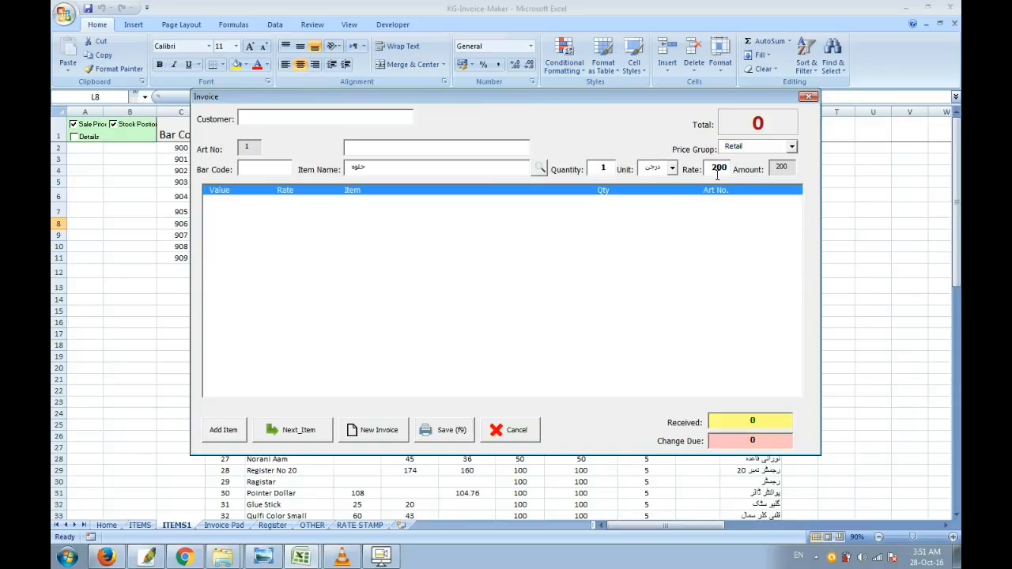
left_click(791, 148)
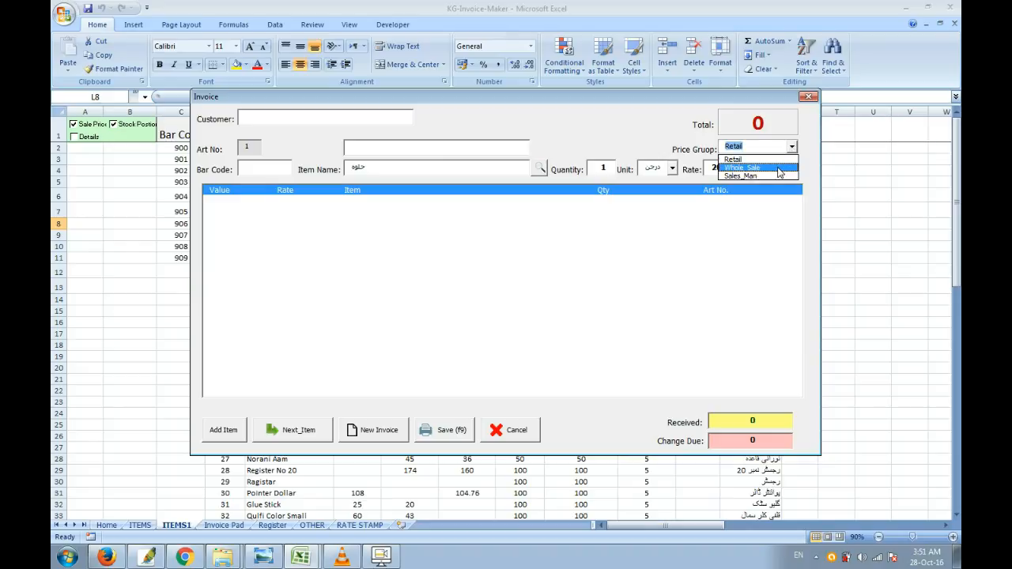
left_click(779, 168)
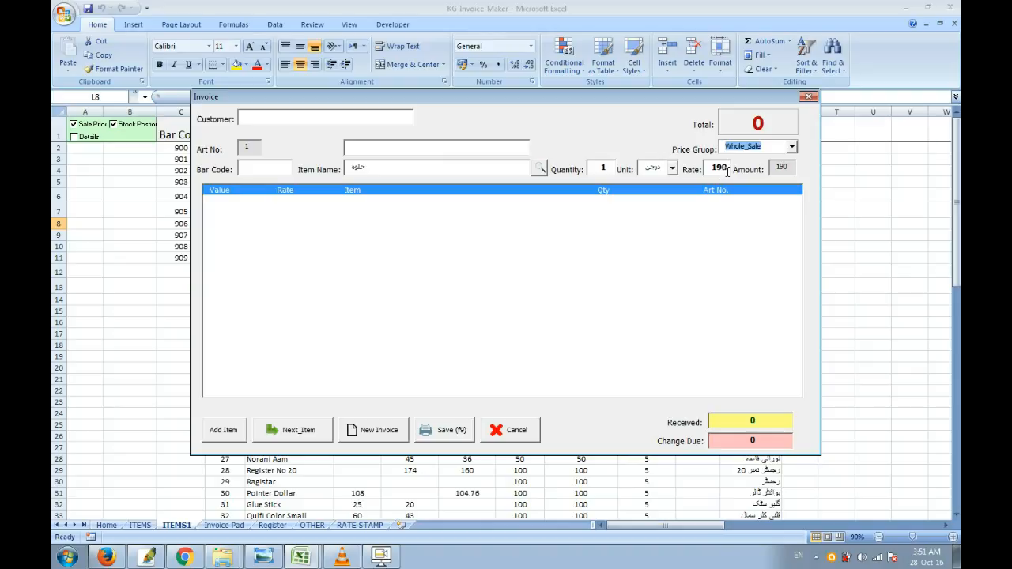
Step: Set the invoice's price group to Sales_Man
left_click(791, 147)
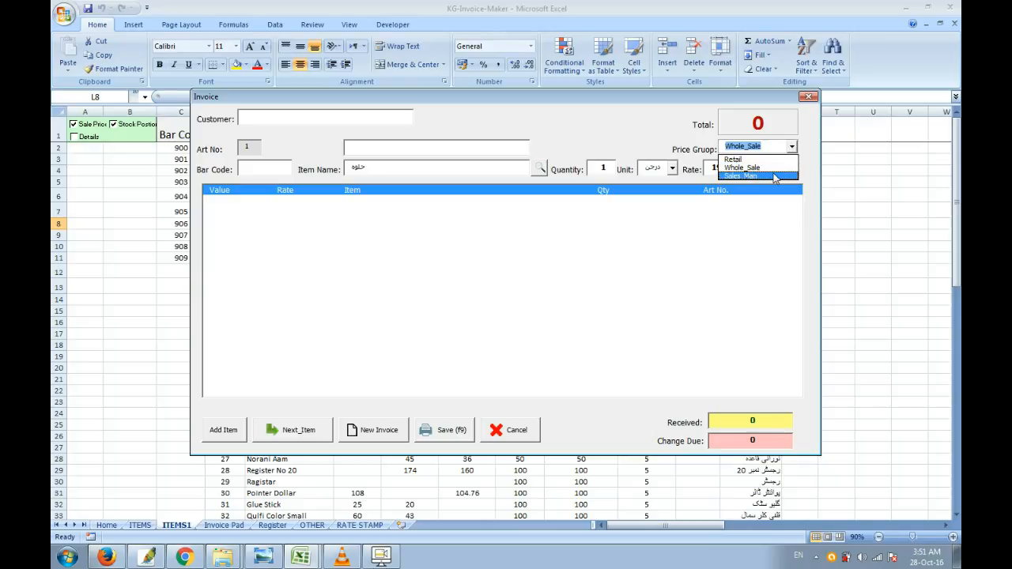
left_click(774, 177)
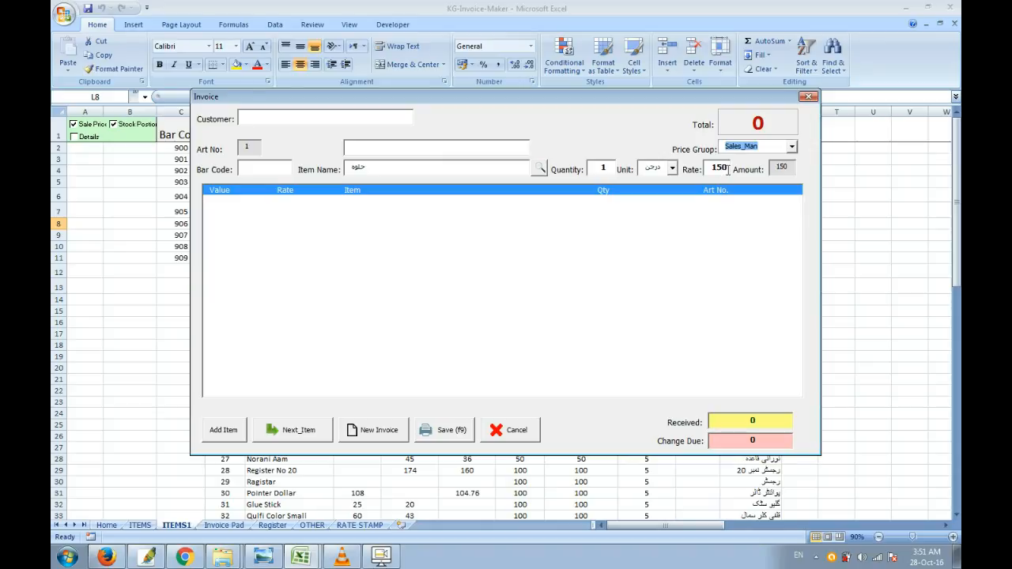
left_click(791, 147)
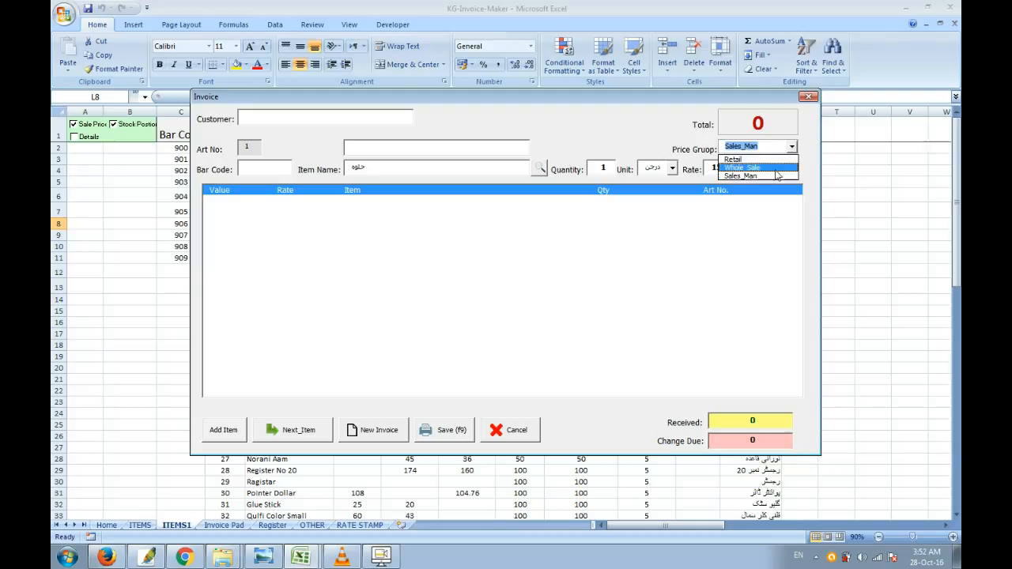
left_click(810, 174)
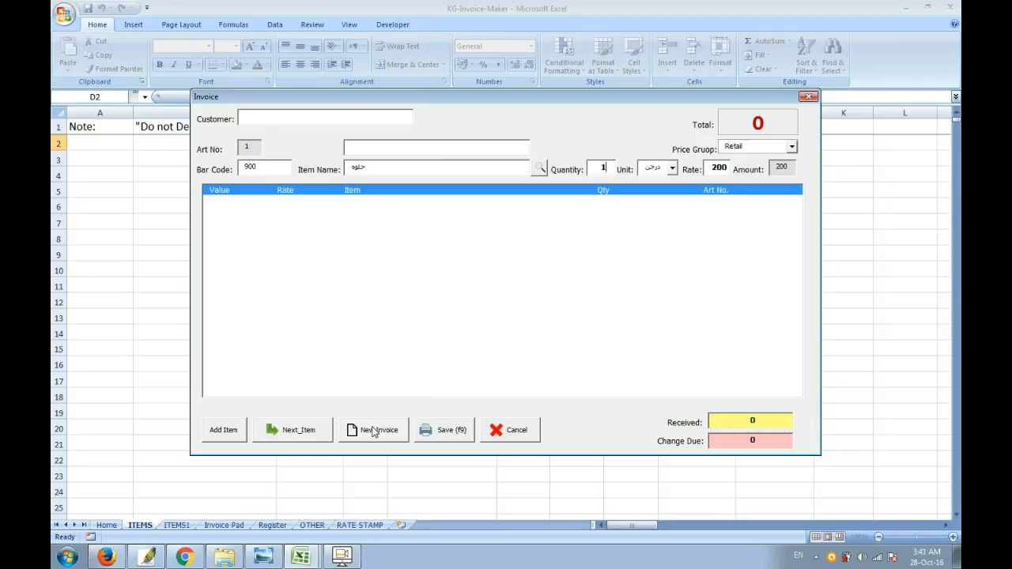
Step: Start a new invoice and load Dux Box Bara by searching the items list for "dux"
left_click(381, 433)
left_click(540, 169)
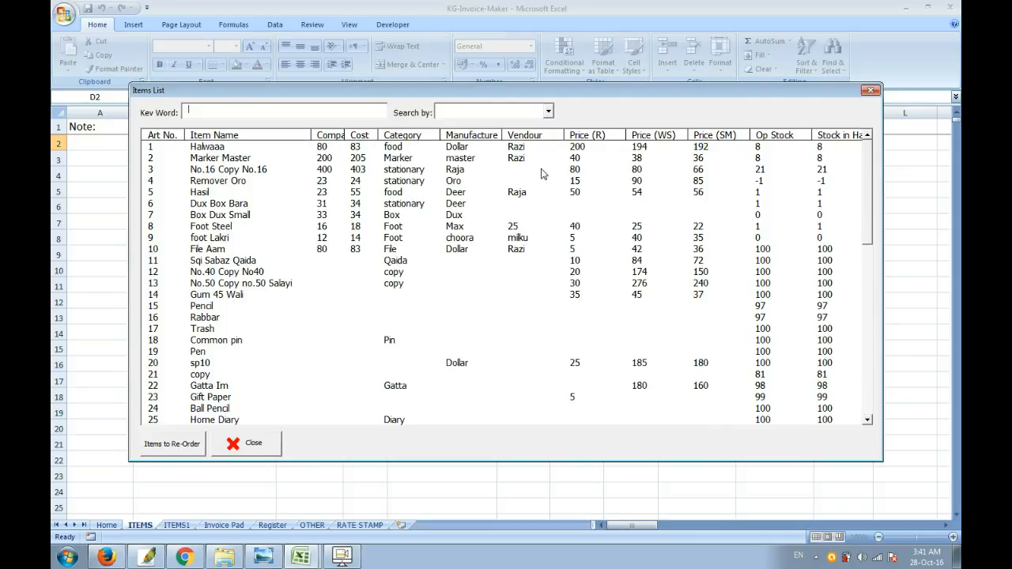
type("dux")
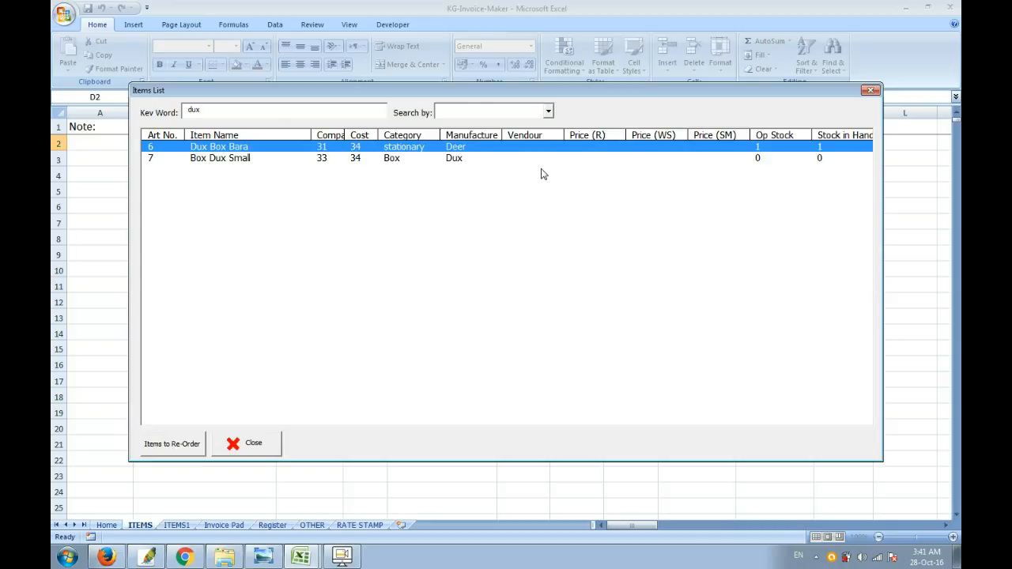
key("Tab")
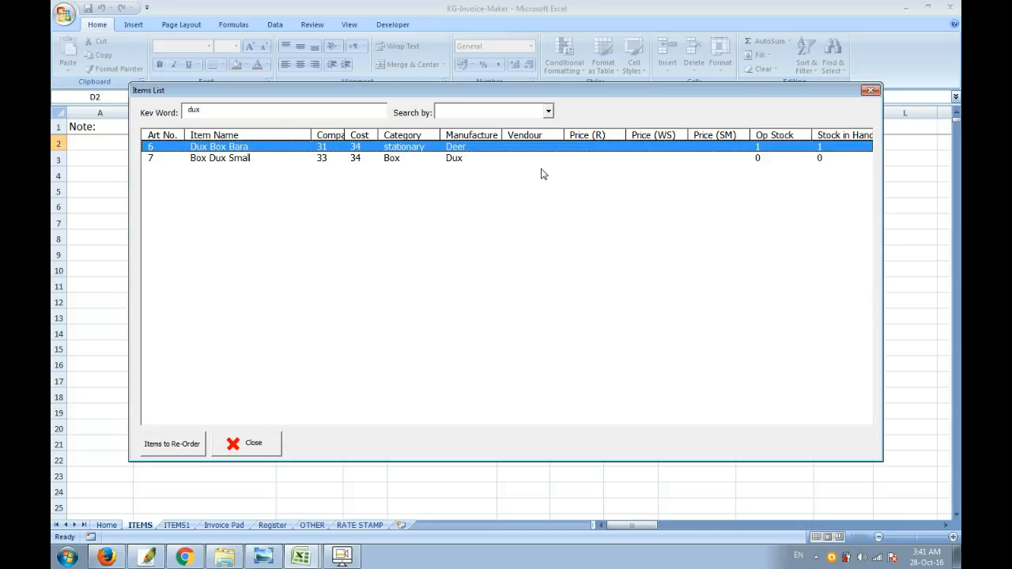
key("Down")
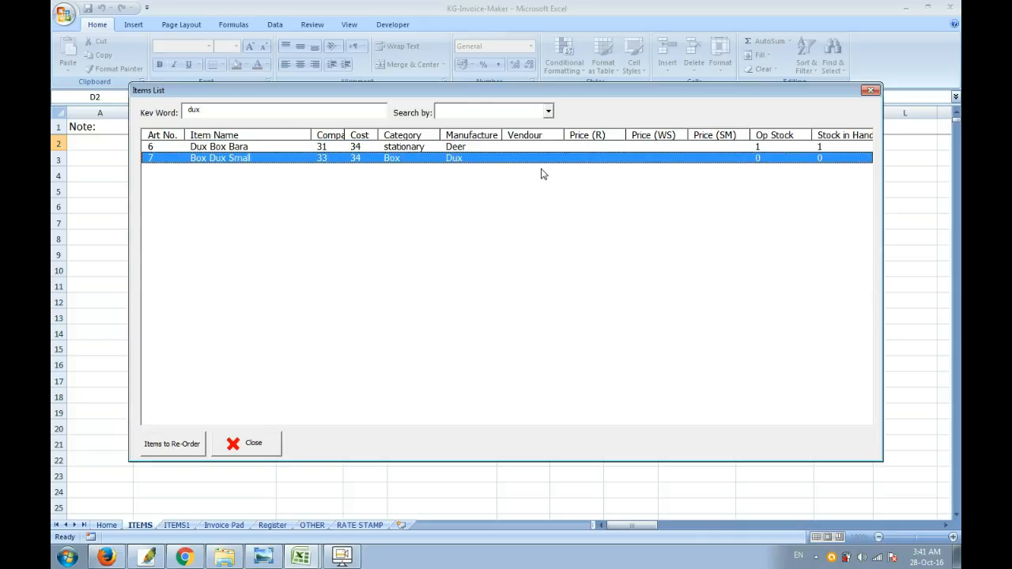
key("Up")
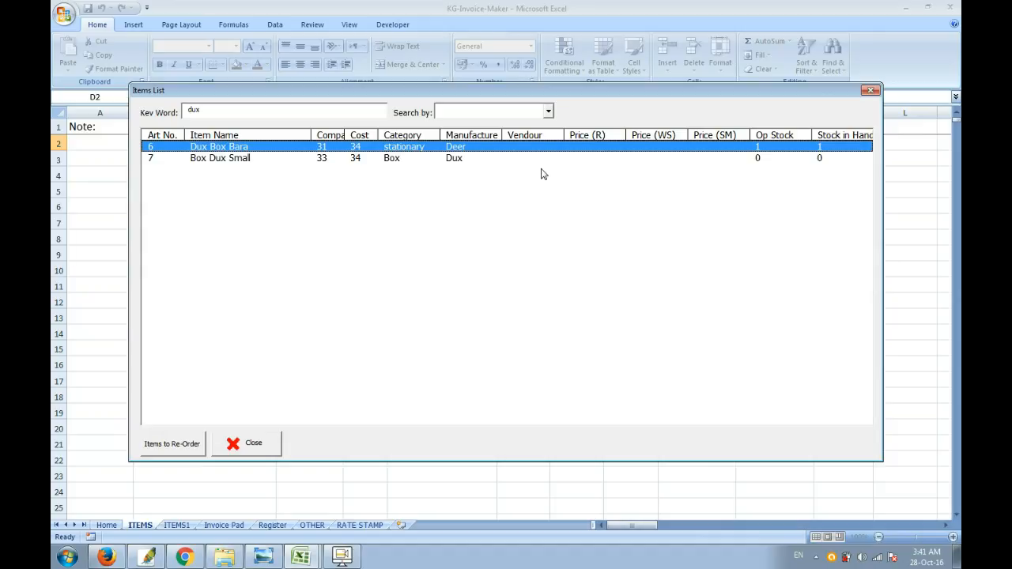
key("Return")
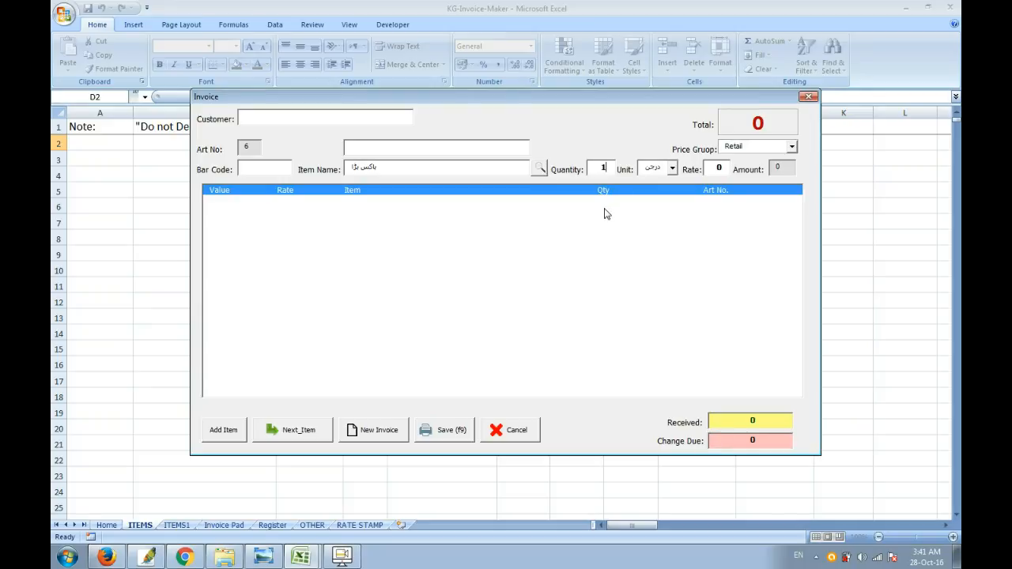
Step: Set the item's unit to عدد and its rate to 40, and add it to the invoice
key("Tab")
key("Down")
key("Down")
key("Down")
key("Down")
key("Down")
key("Down")
key("Down")
key("Down")
key("Down")
key("Down")
key("Down")
key("Down")
key("Tab")
type("40")
key("Tab")
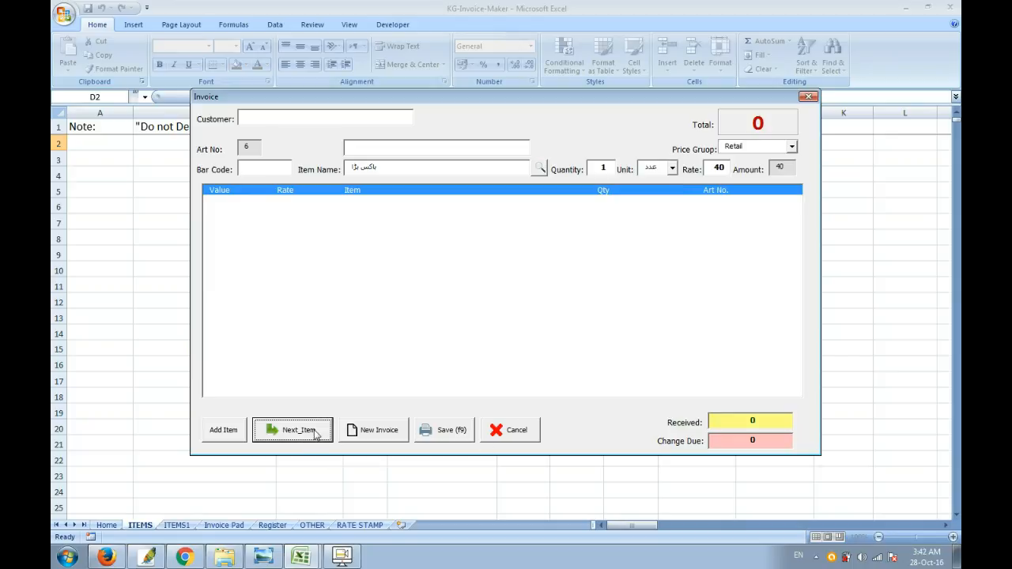
left_click(314, 432)
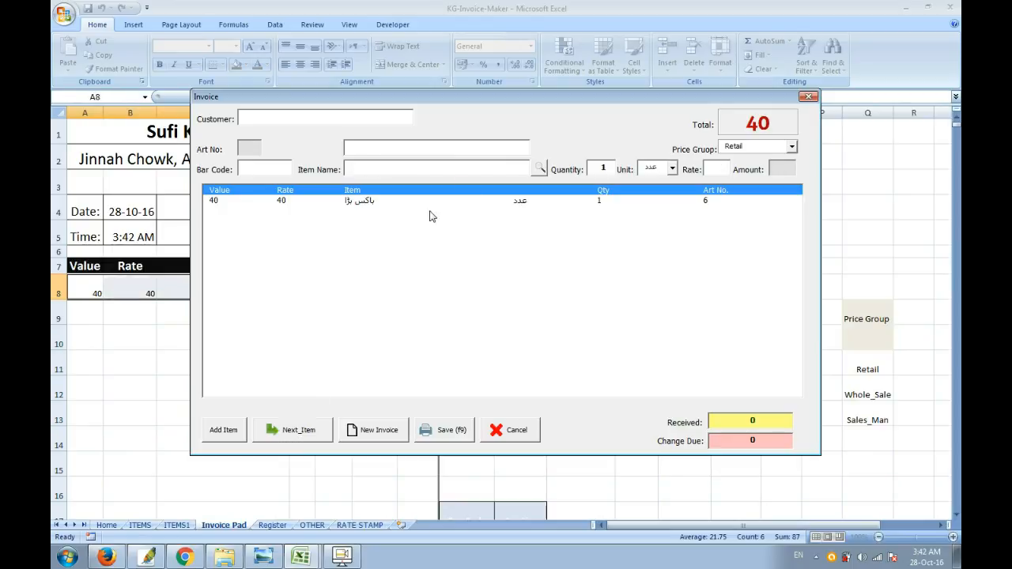
mouse_move(449, 101)
left_mouse_down()
mouse_move(485, 96)
mouse_move(445, 99)
left_mouse_up()
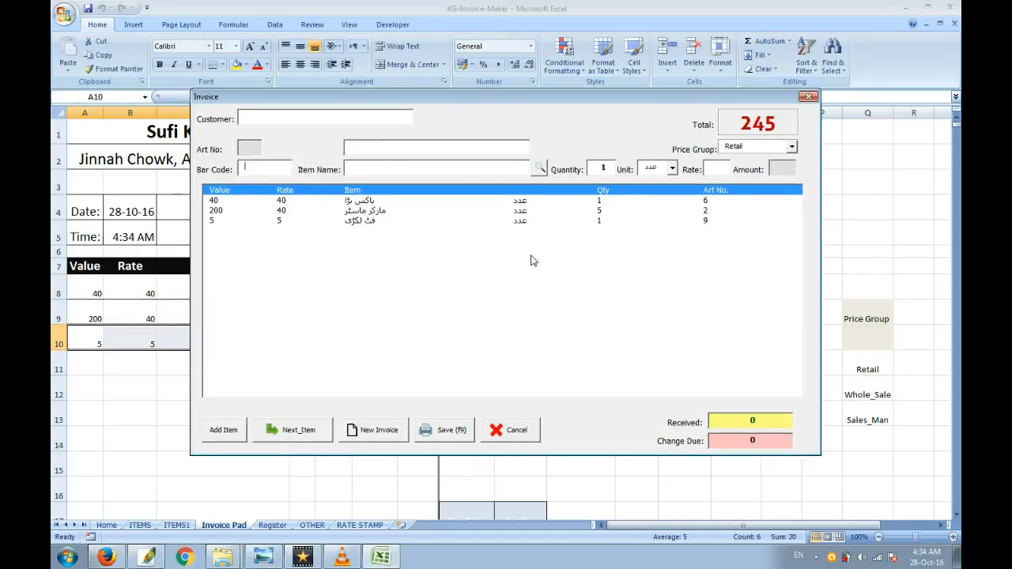
Step: Load Remover Oro from the items list into the invoice entry fields
left_click(538, 168)
key("Down")
key("Down")
key("Down")
key("Down")
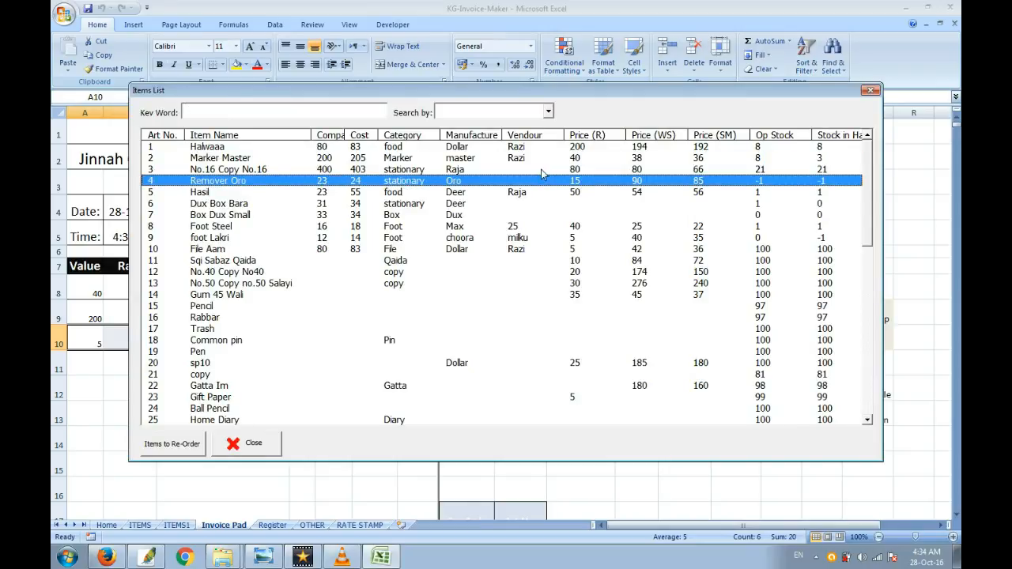
key("Return")
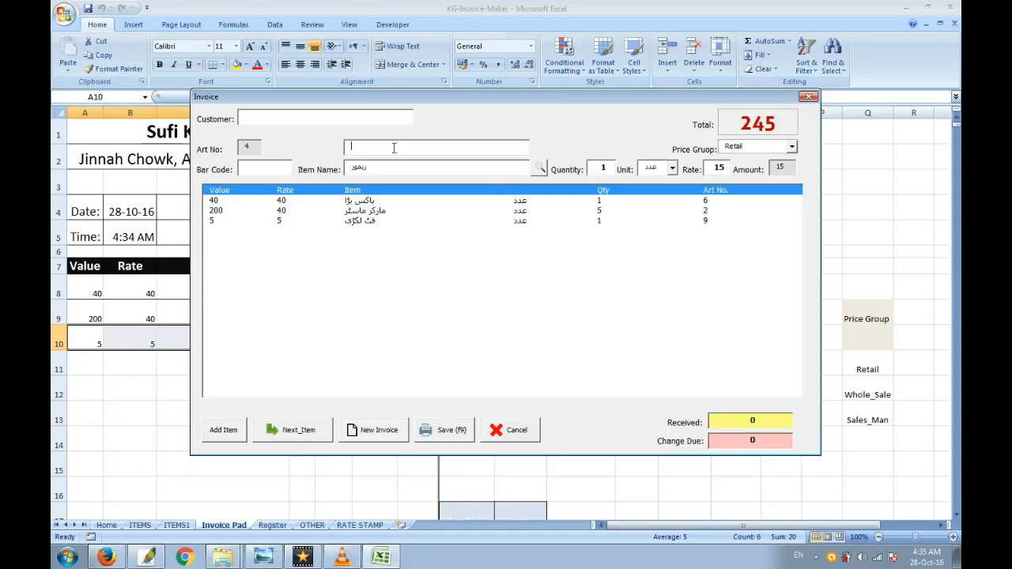
Step: Enter "new" as the extra description of the remover and add it to the invoice
type("new")
key("Tab")
key("Tab")
key("Tab")
key("Return")
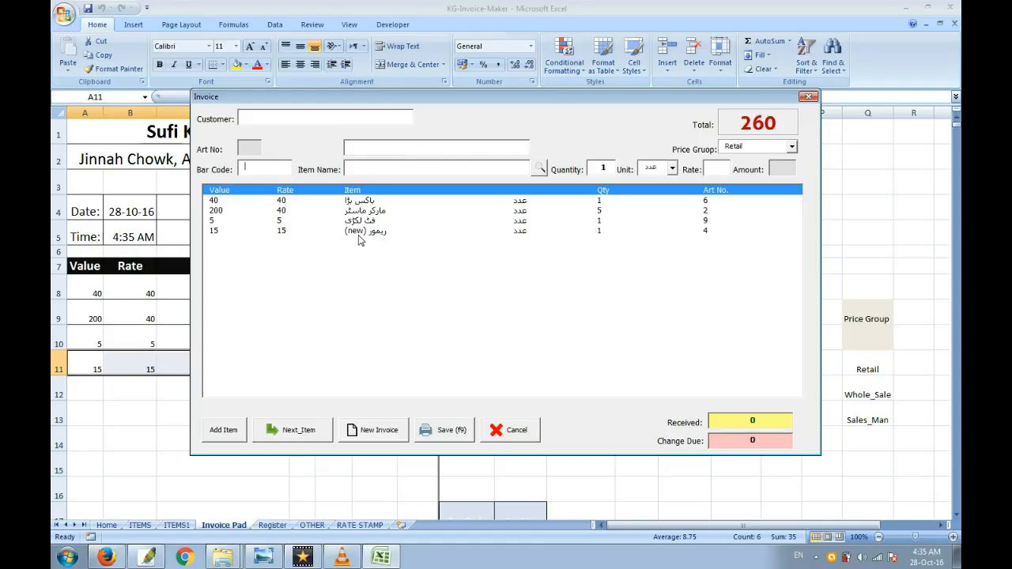
left_click(388, 146)
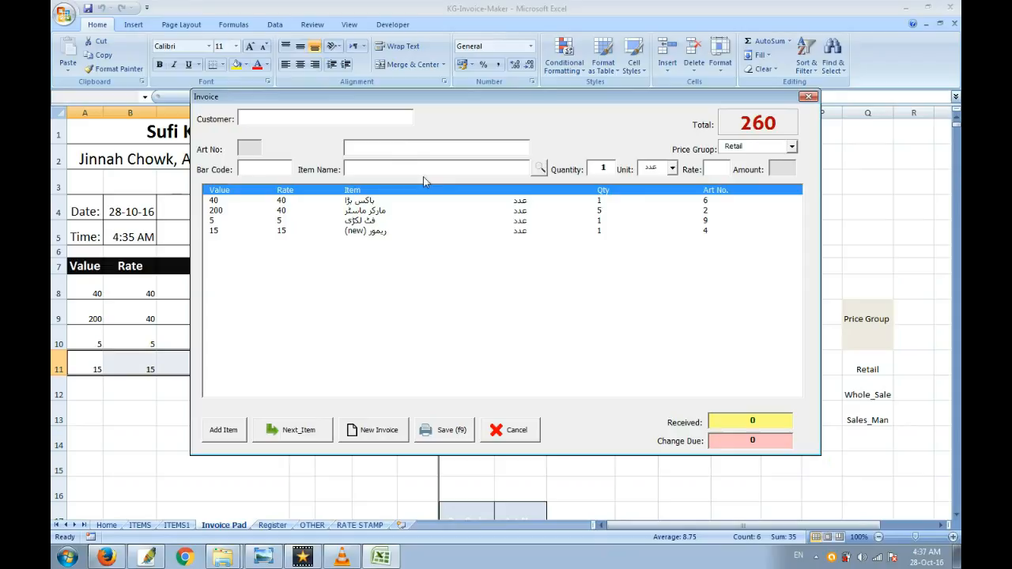
Step: Load the remover (new) line from the invoice list back into the entry fields and dismiss the message
left_click(381, 203)
key("Down")
key("Down")
key("Up")
key("Up")
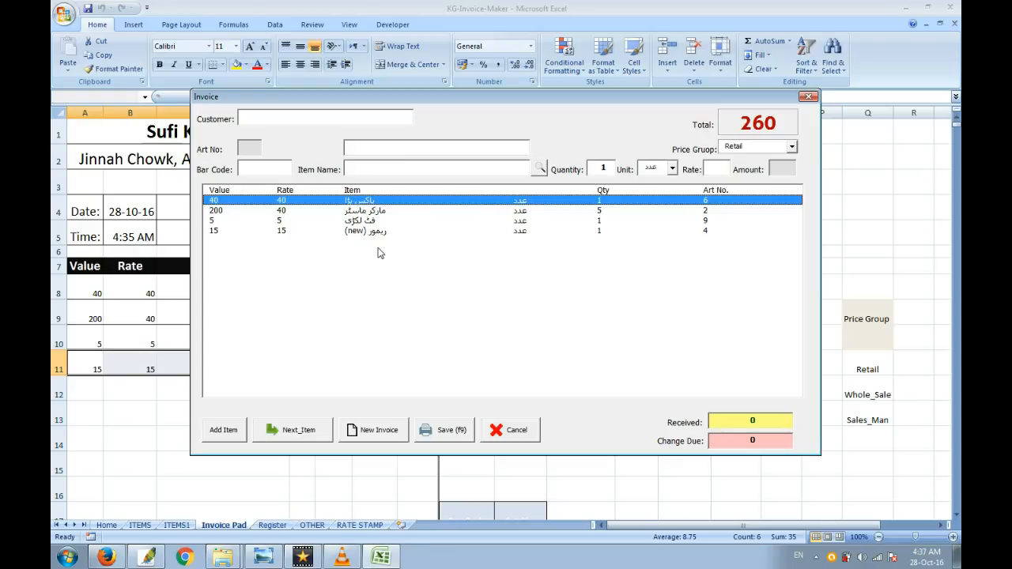
key("Down")
key("Down")
key("Down")
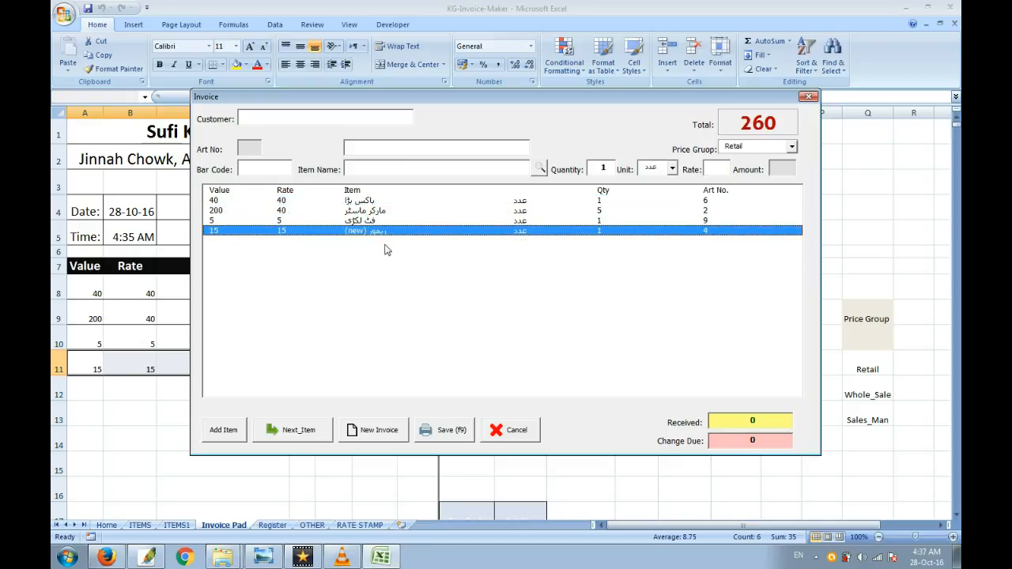
key("Return")
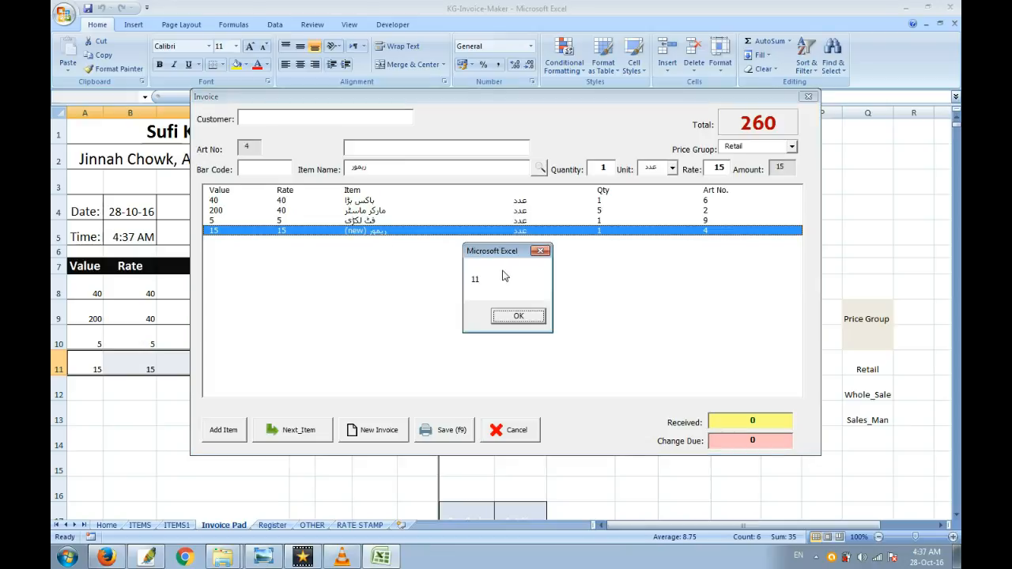
key("Return")
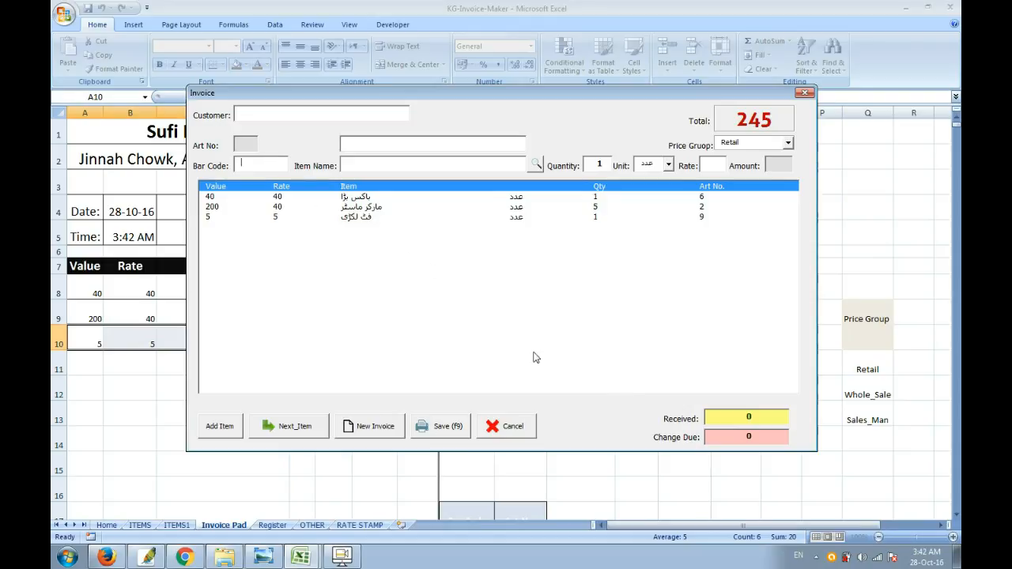
Step: Enter 500 as the received amount and save the invoice
key("BackSpace")
type("500")
left_click(451, 432)
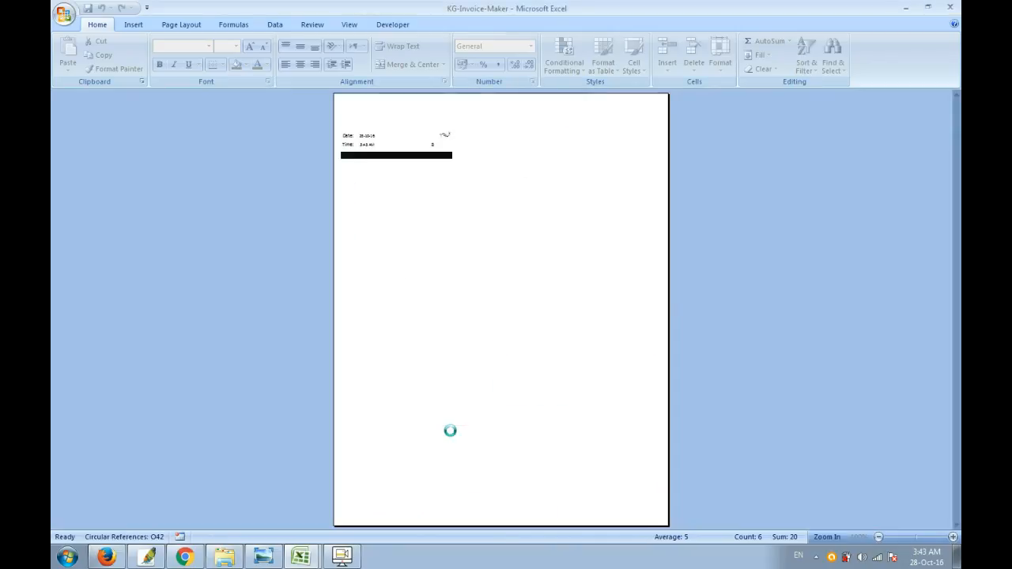
Step: Adjust the print scaling of the invoice to 100% of normal size
left_click(472, 202)
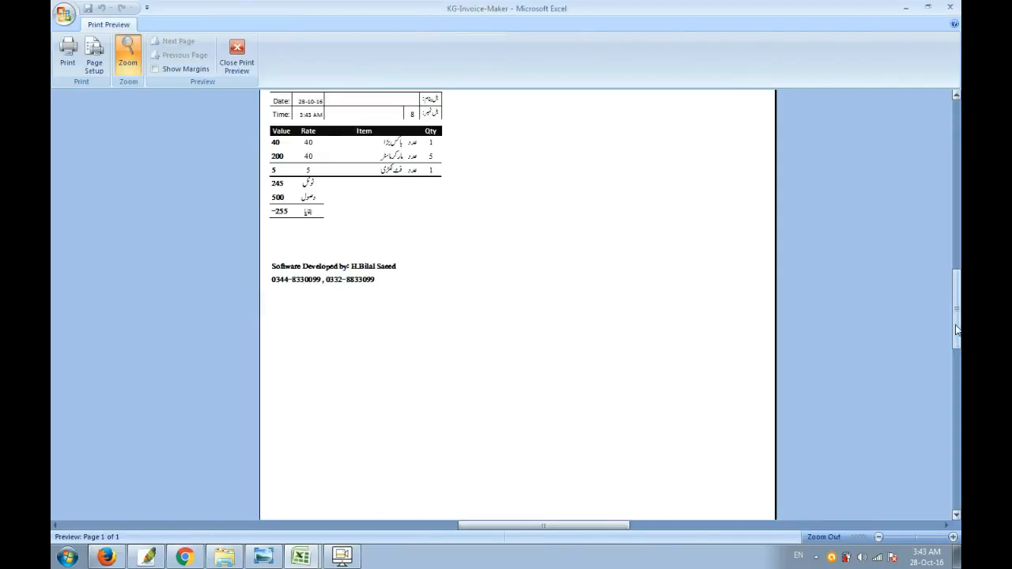
left_click_drag(955, 298, 955, 271)
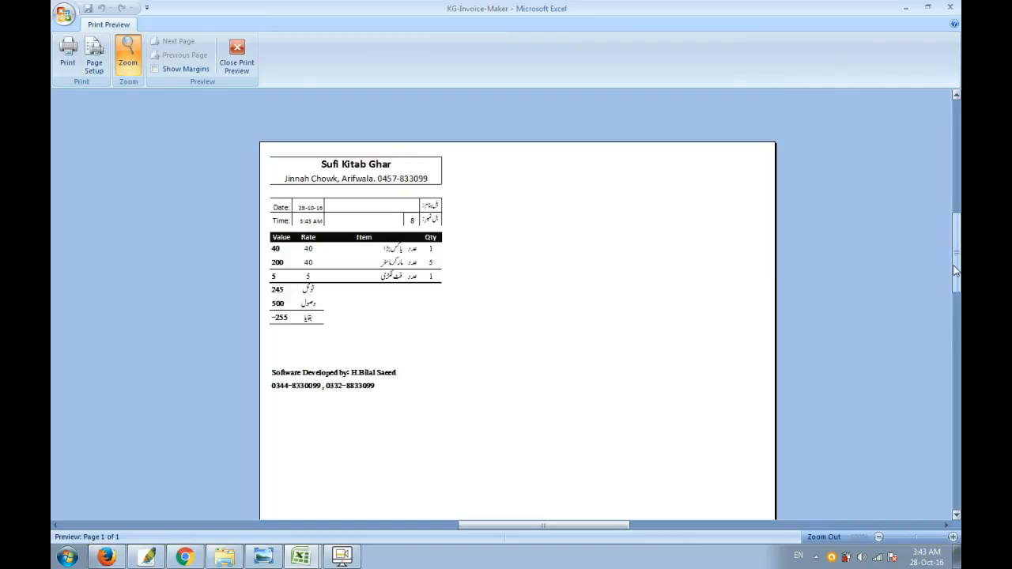
left_click(95, 62)
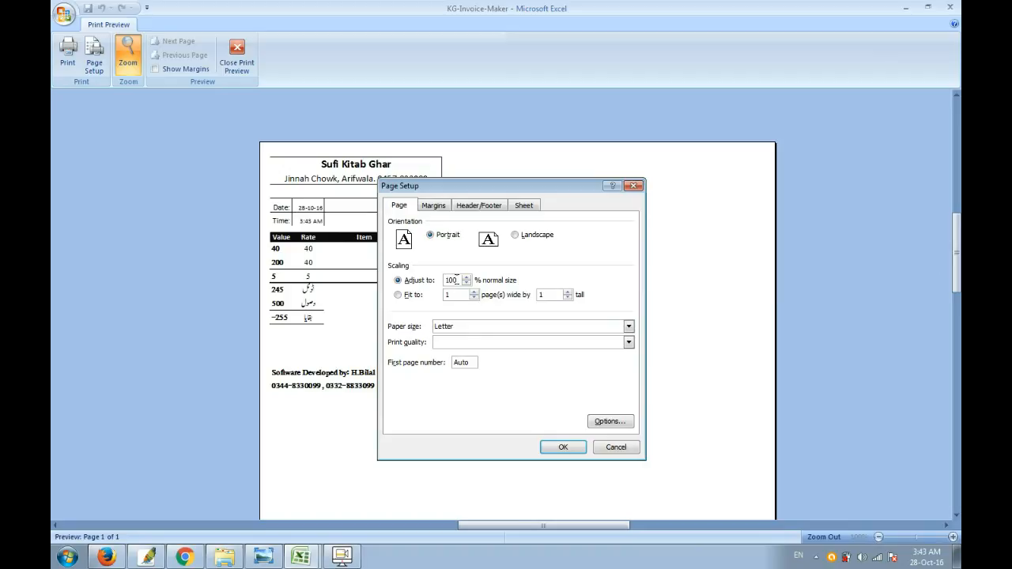
left_click(571, 449)
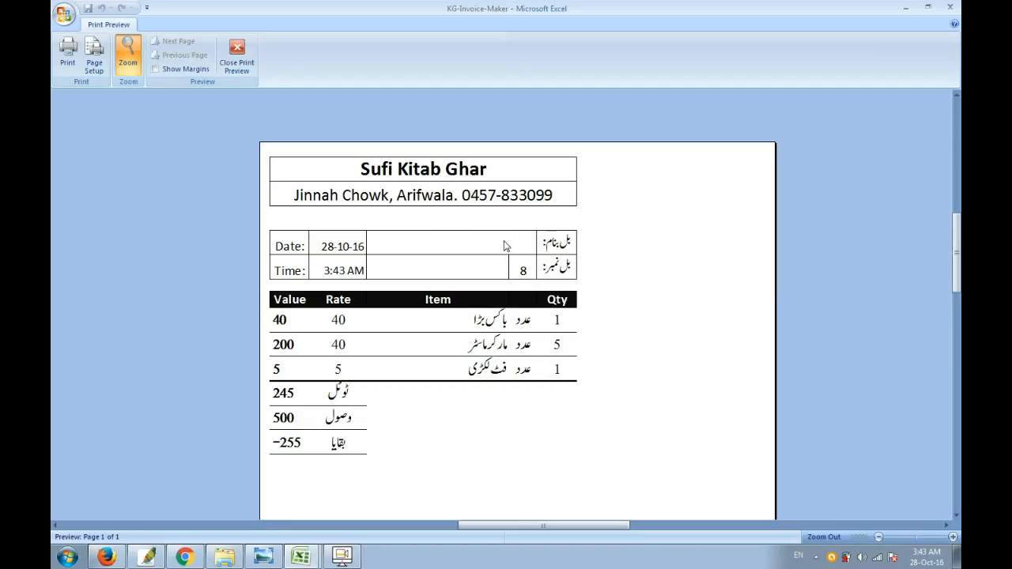
Step: Set the left page margin of the printed invoice to 2
left_click(95, 63)
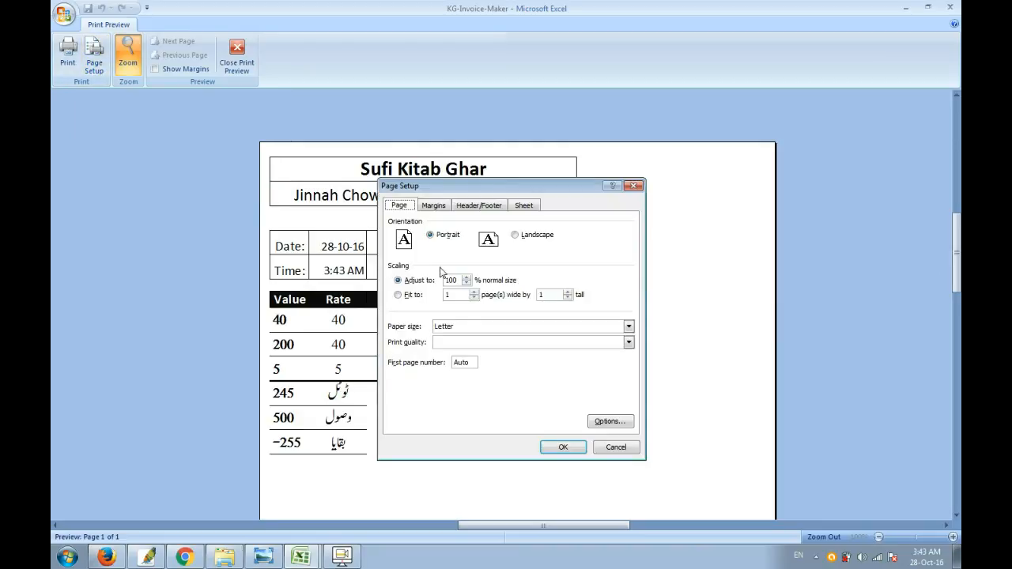
left_click(434, 207)
left_click(448, 293)
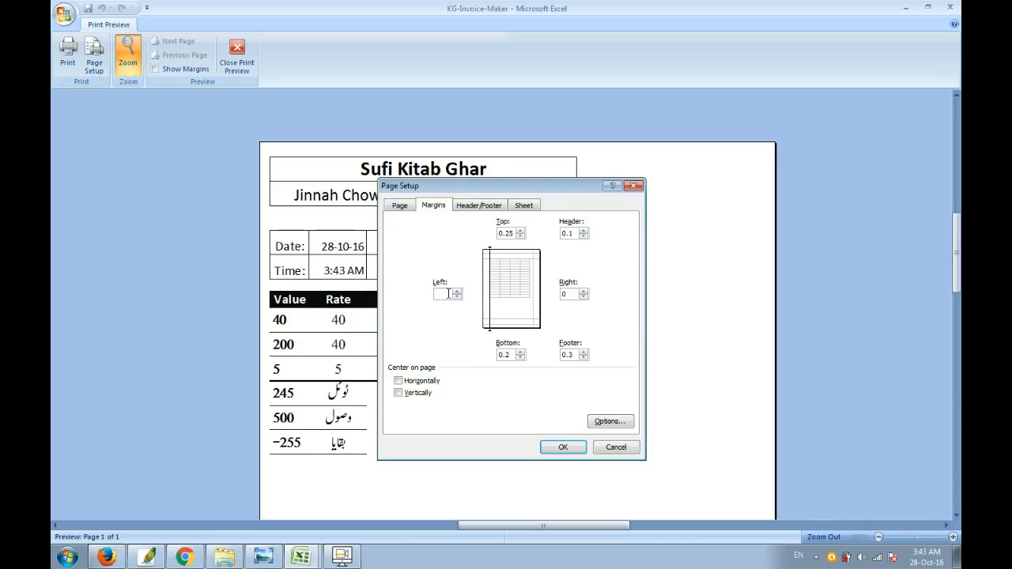
left_click(552, 446)
left_click(507, 311)
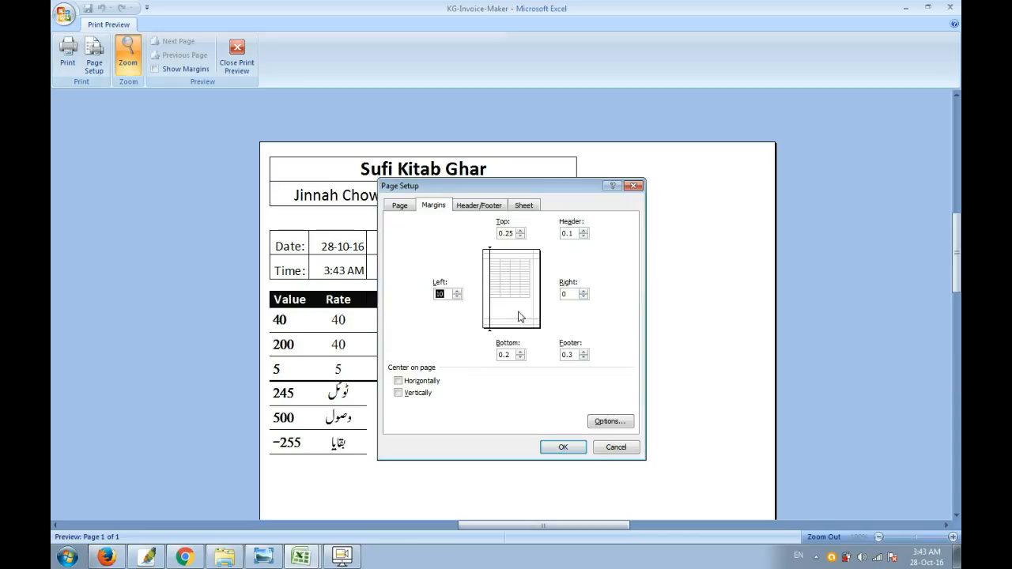
left_click(457, 296)
left_click(457, 296)
left_click(458, 296)
left_click(551, 450)
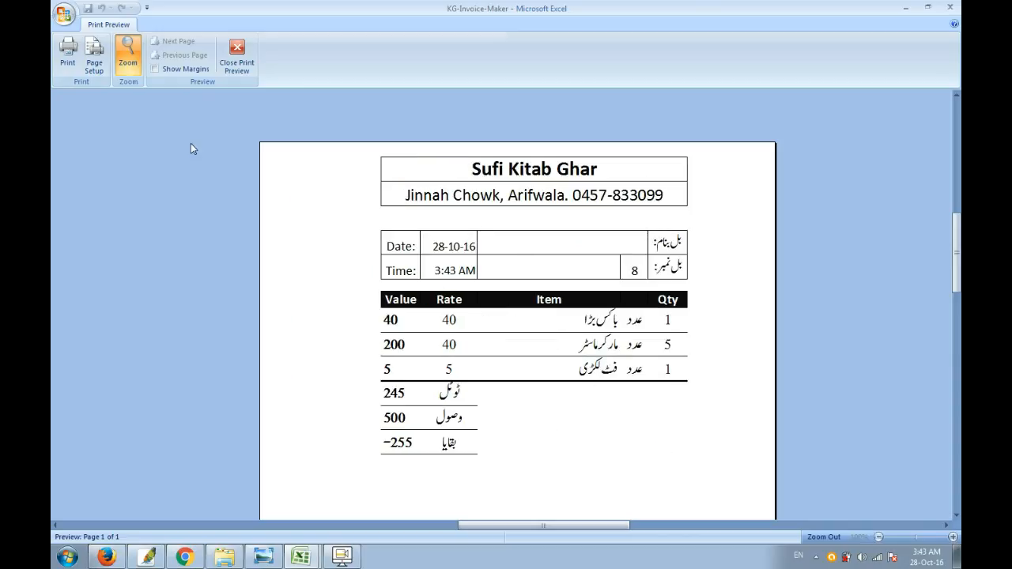
Step: Set the left page margin of the printed invoice to 0
left_click(94, 57)
left_click(433, 204)
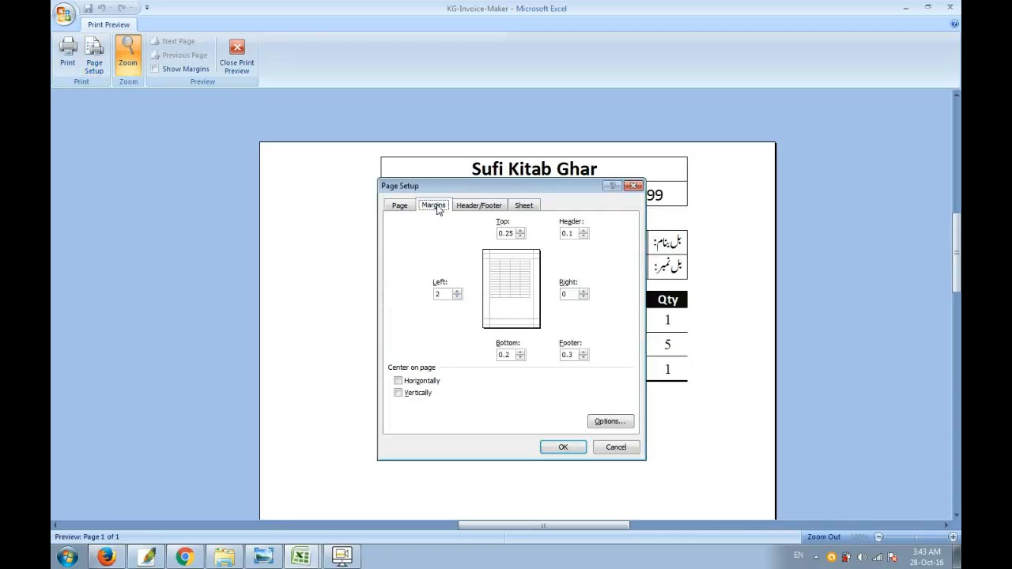
left_click(445, 294)
type("0")
left_click(563, 446)
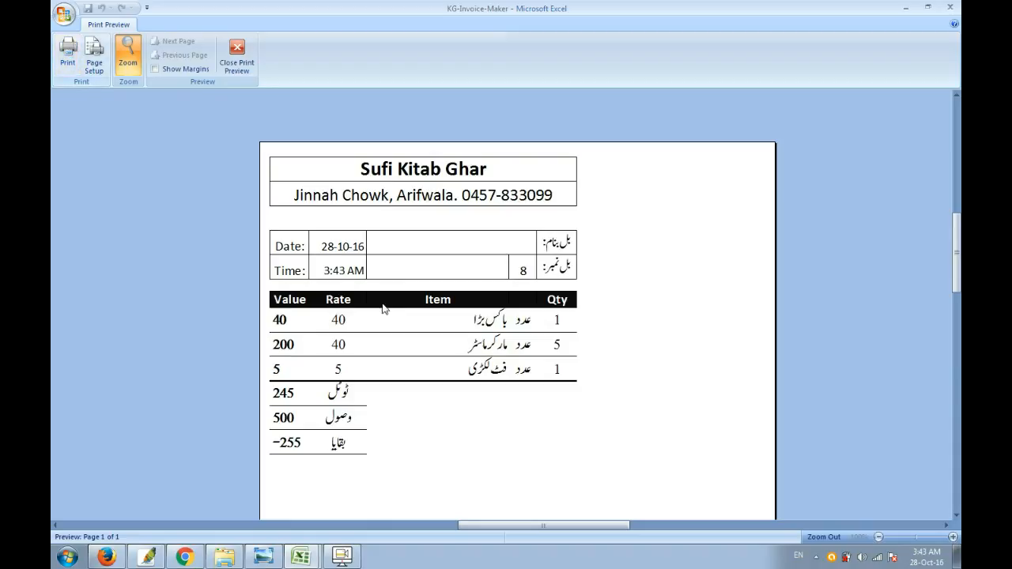
Step: Examine the invoice's header, item lines and totals in the print preview, and return to the Invoice Pad sheet
scroll(496, 348, "down", 2)
scroll(495, 348, "up", 3)
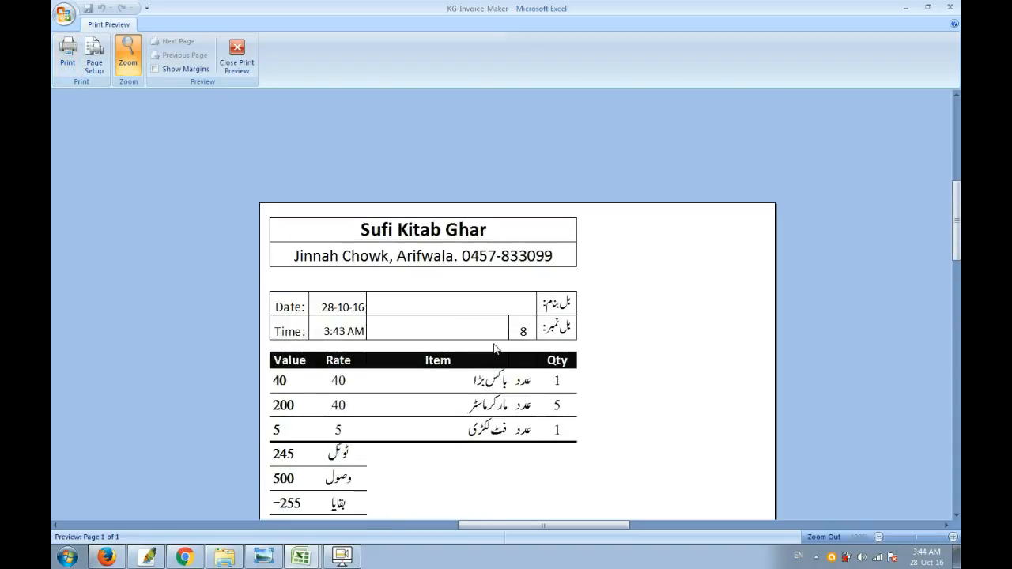
scroll(506, 346, "down", 2)
scroll(427, 308, "down", 4)
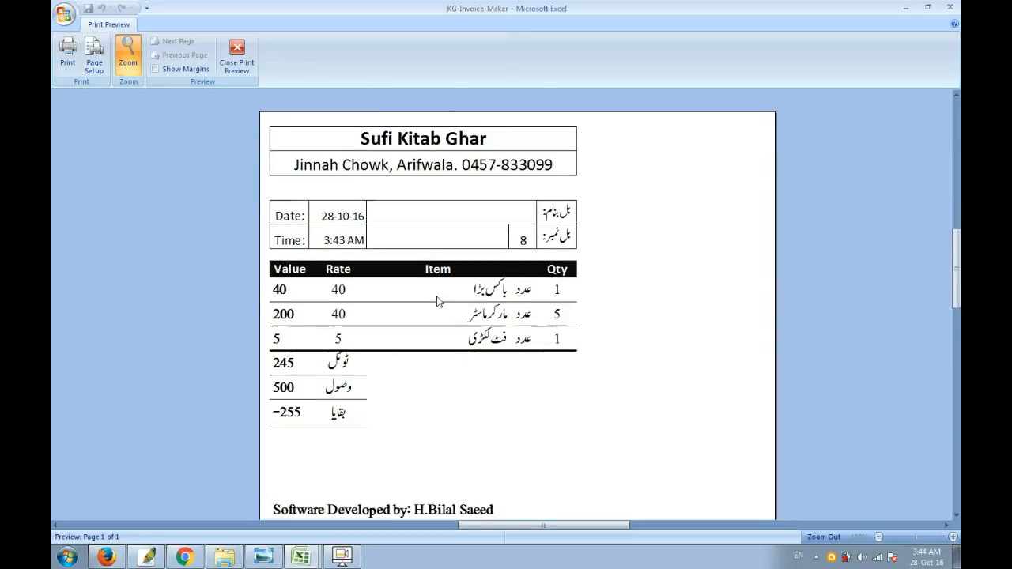
scroll(439, 301, "up", 5)
scroll(439, 301, "down", 2)
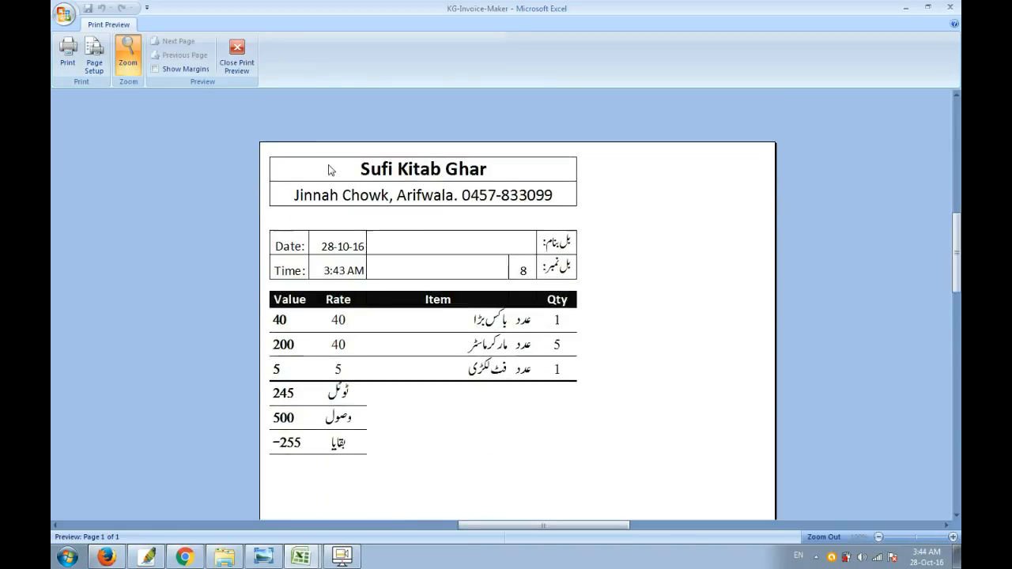
left_click(236, 69)
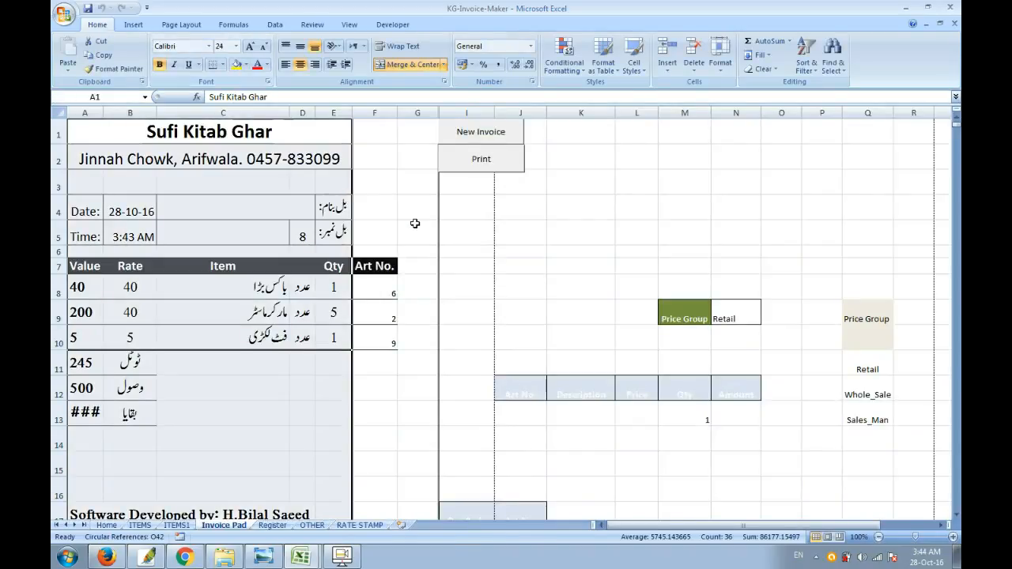
left_click(414, 224)
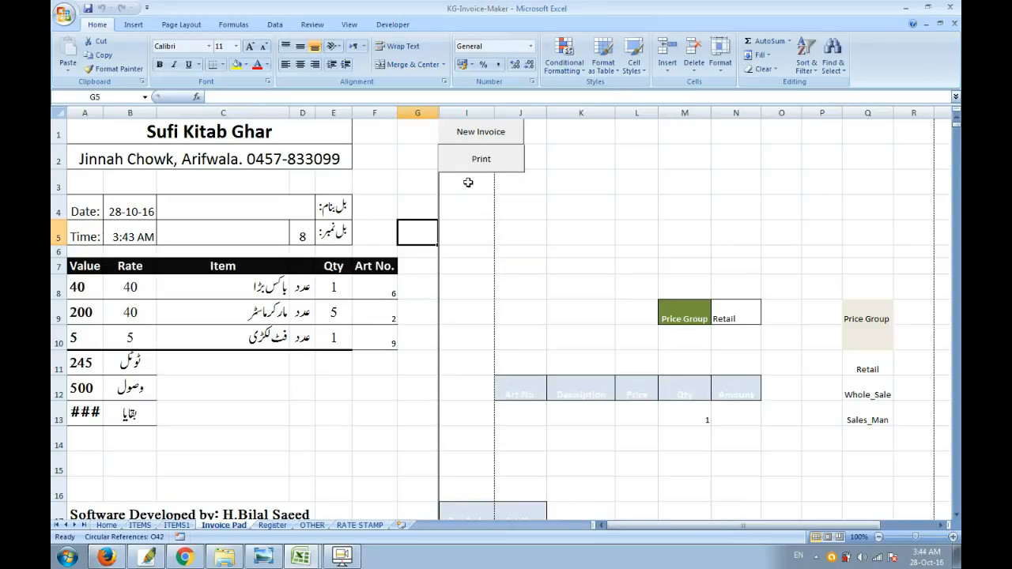
Step: Start a new invoice on the Invoice Pad sheet and close the empty invoice form
left_click(484, 133)
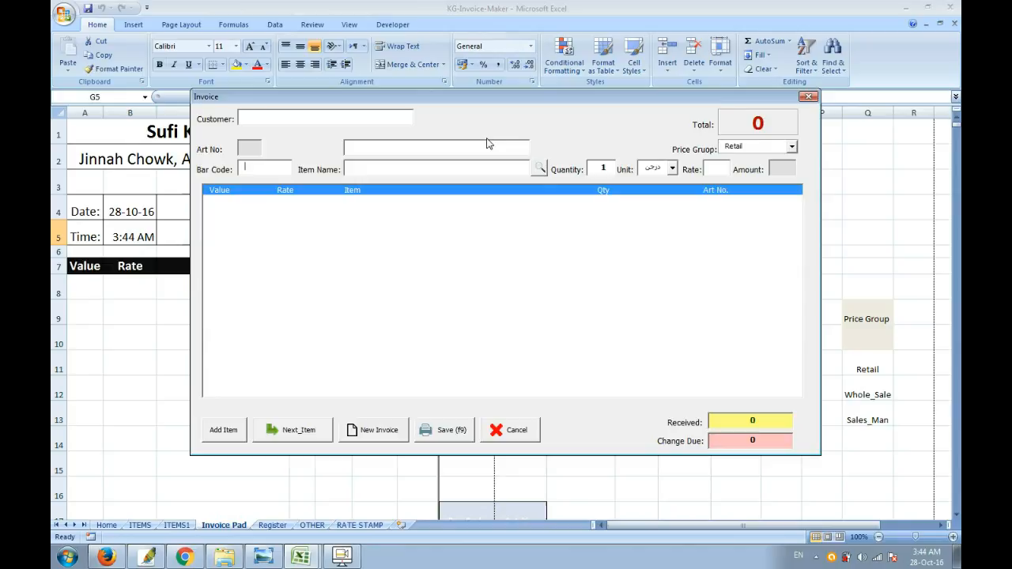
left_click(808, 97)
left_click(415, 336)
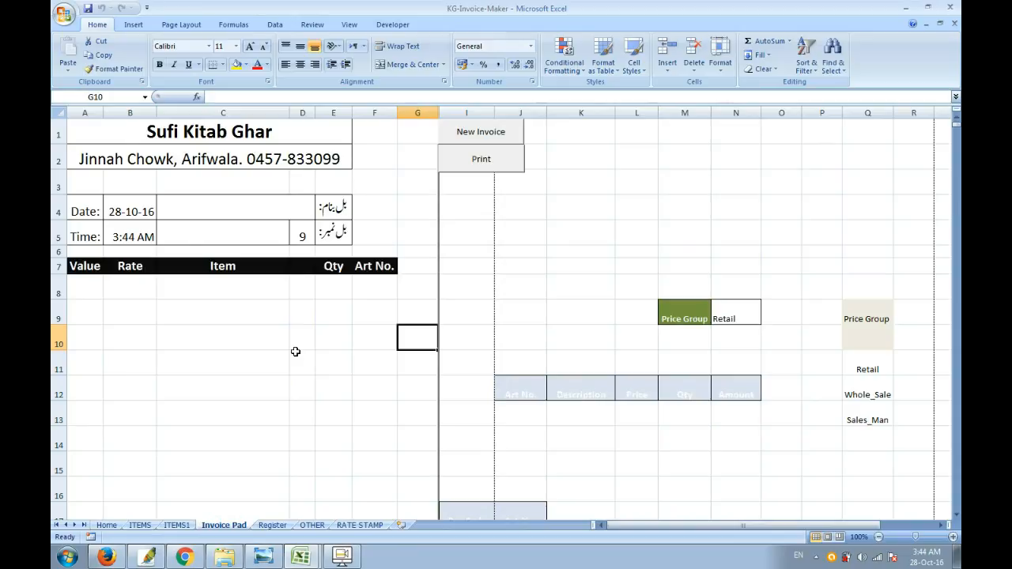
Step: Bring up the workbook's main menu, reposition its window and close it
key("ctrl+m")
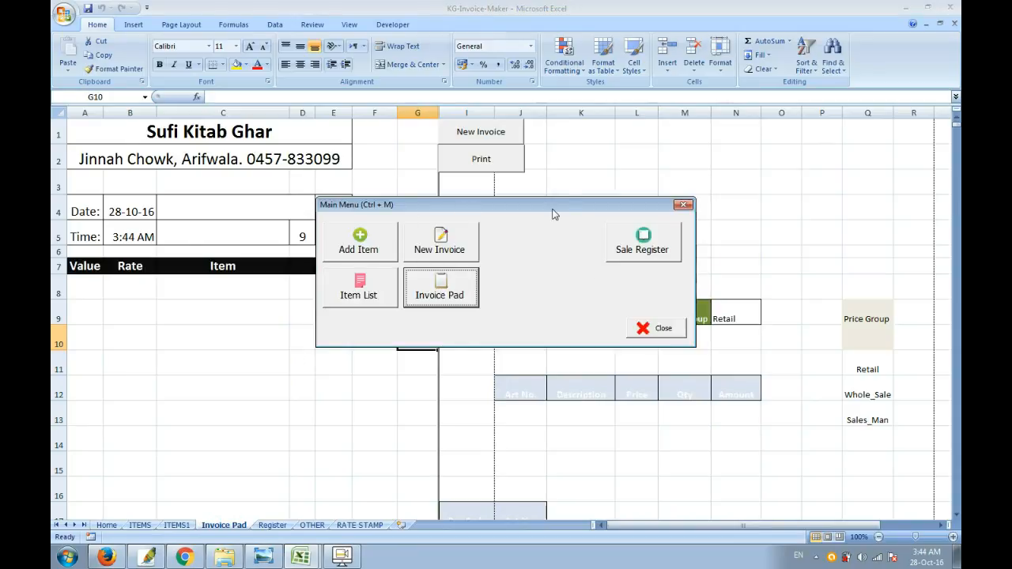
left_click_drag(534, 207, 468, 190)
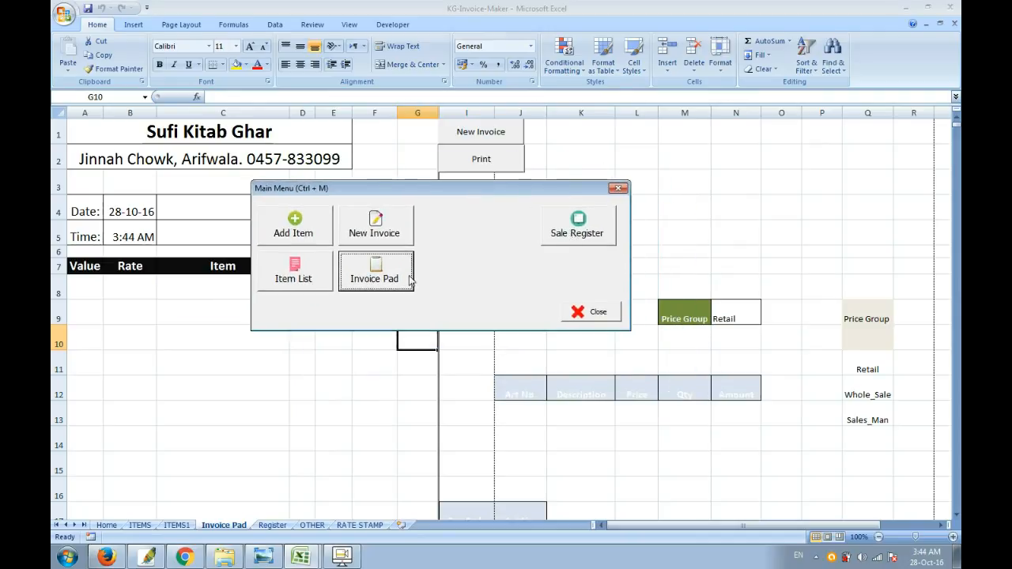
left_click(589, 312)
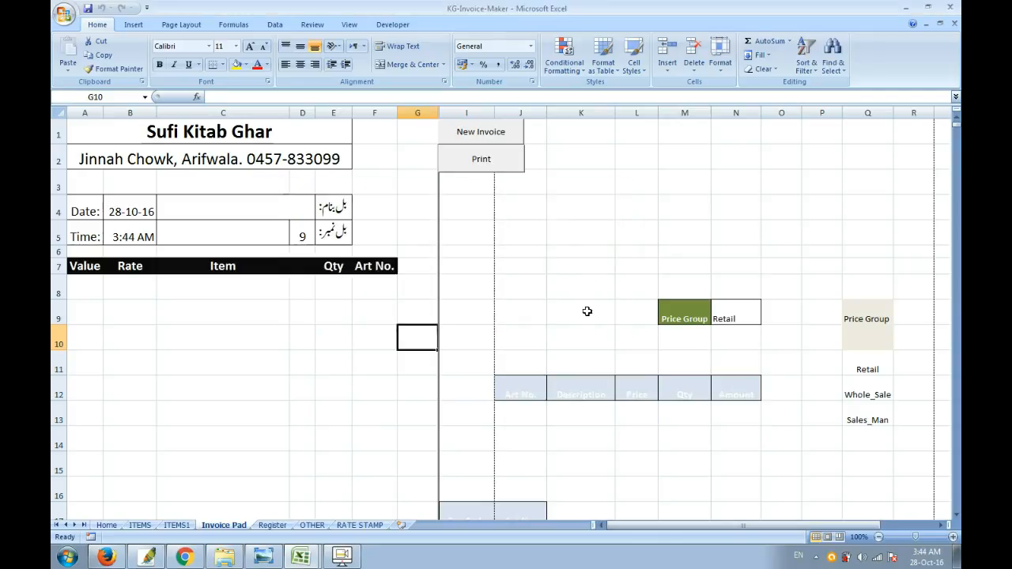
Step: Switch to the ITEMS1 sheet, return to the Invoice Pad through the main menu, and move the menu window aside
left_click(187, 526)
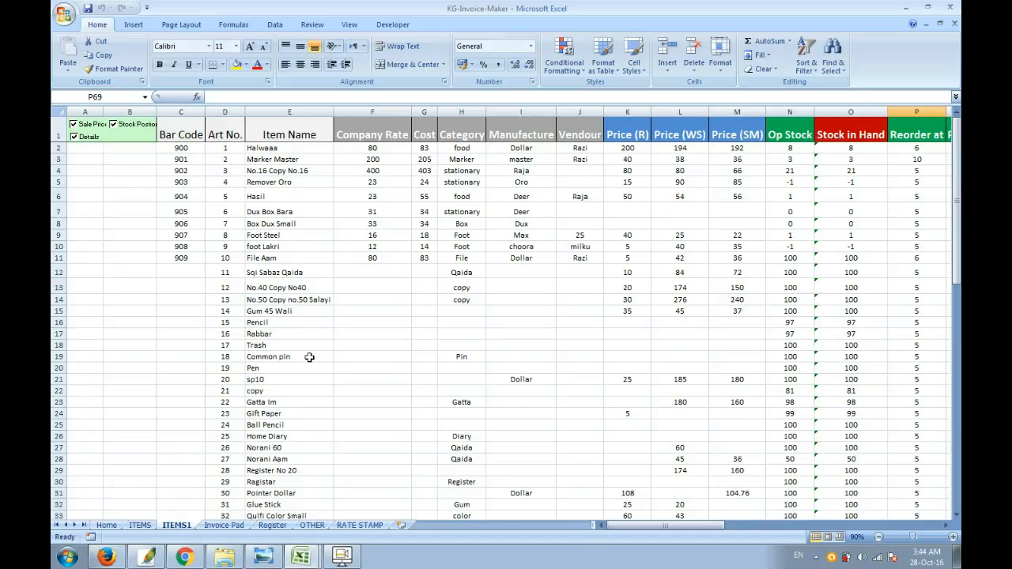
key("ctrl+m")
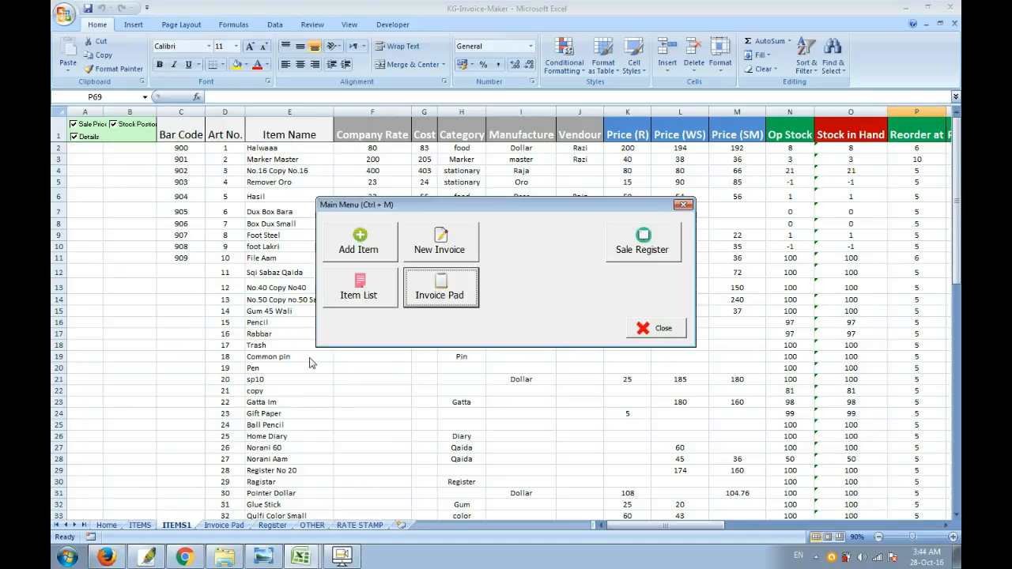
left_click(441, 296)
left_click_drag(508, 212, 453, 272)
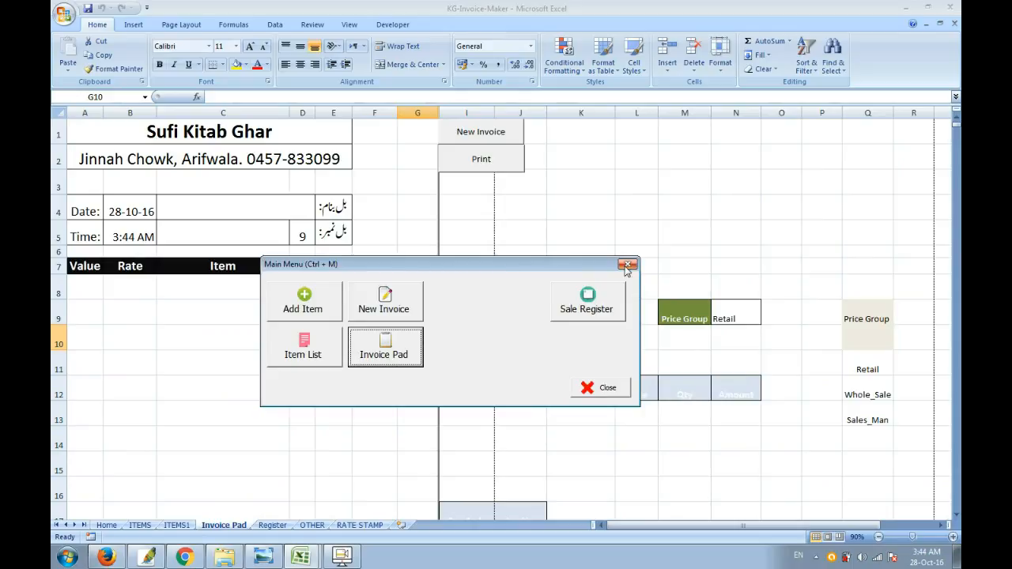
left_click_drag(598, 266, 525, 214)
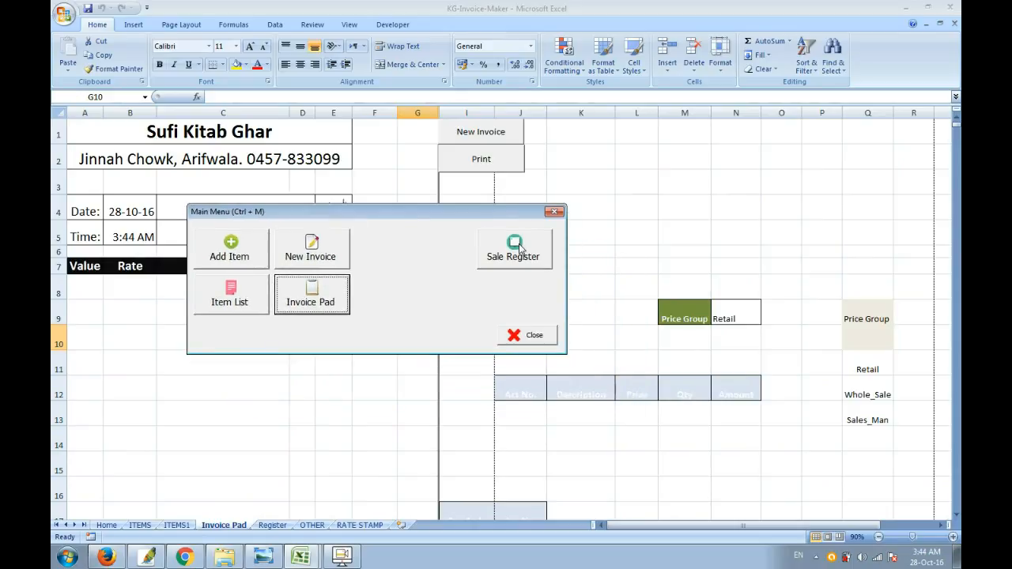
Step: Open the Sale Register from the main menu and highlight the row of invoice 8 to review its entry
left_click(518, 248)
left_click_drag(505, 215, 596, 361)
left_click(643, 353)
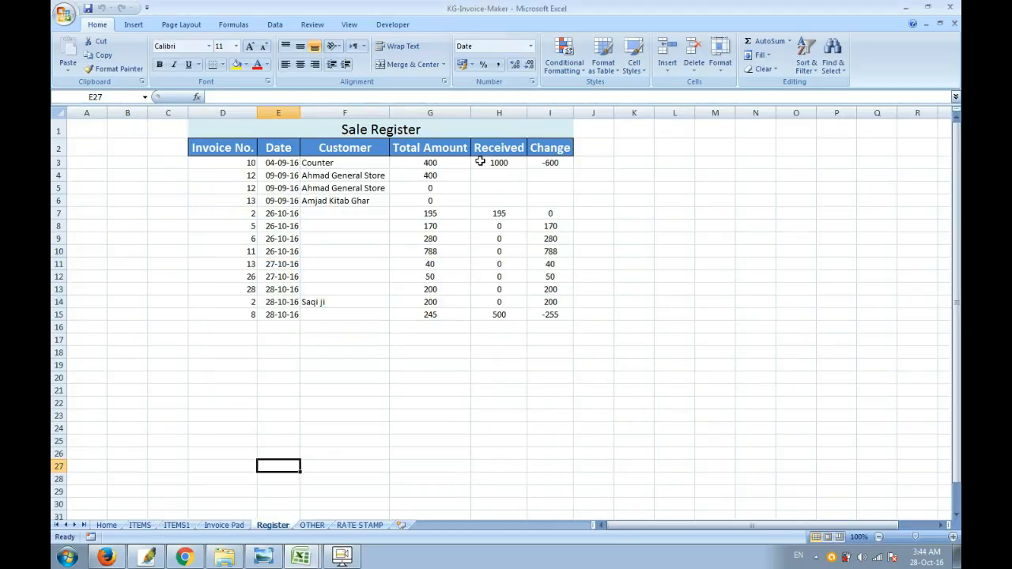
left_click_drag(251, 316, 537, 318)
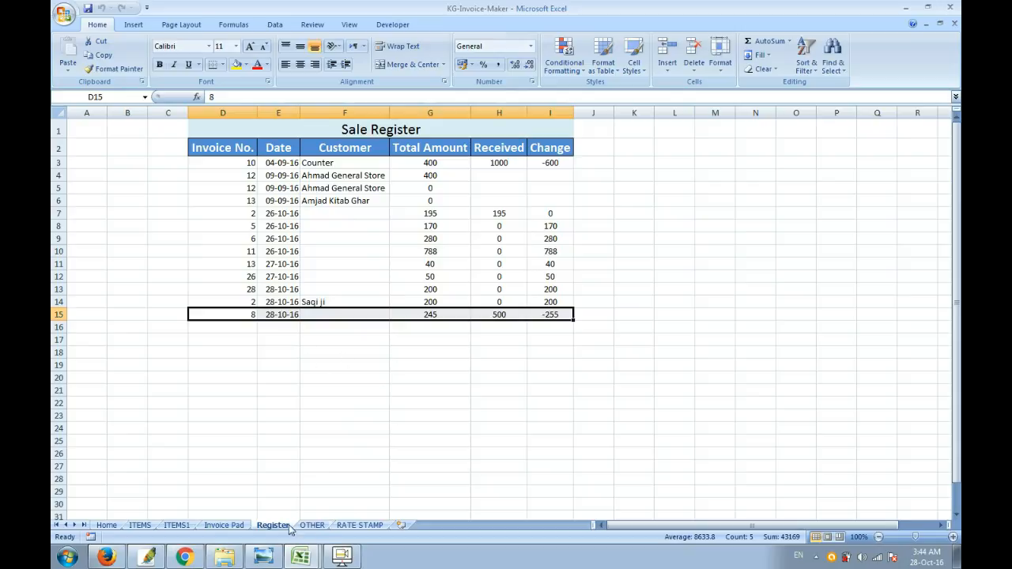
left_click(341, 556)
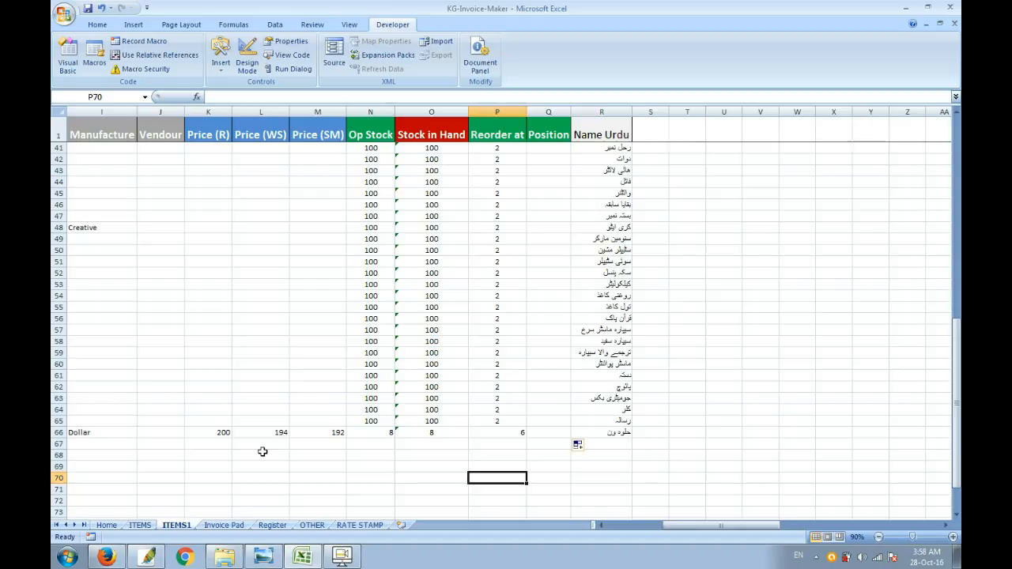
Step: Open the Add Items form in update mode and load the item with Art No. 7
key("ctrl+m")
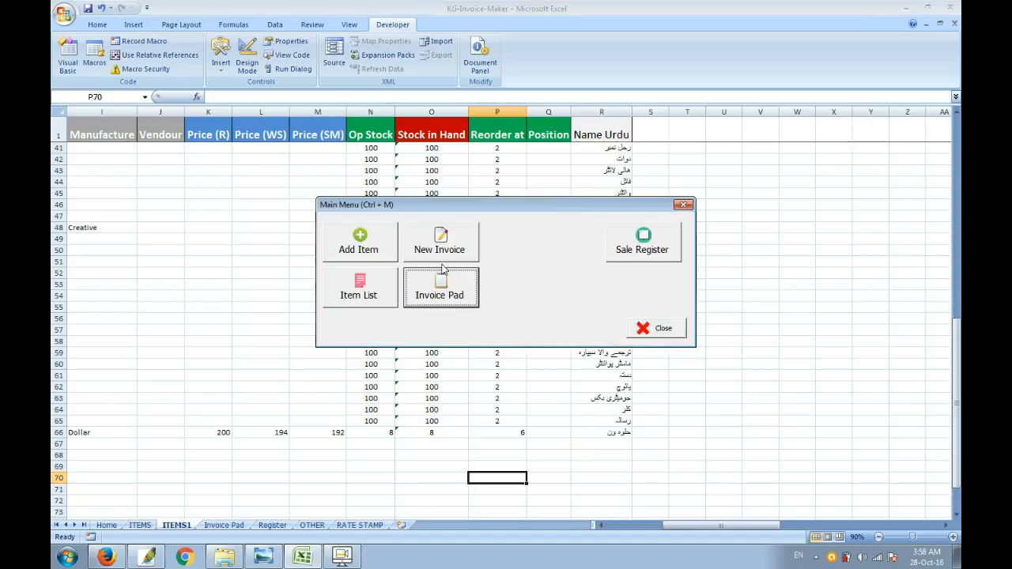
left_click(385, 260)
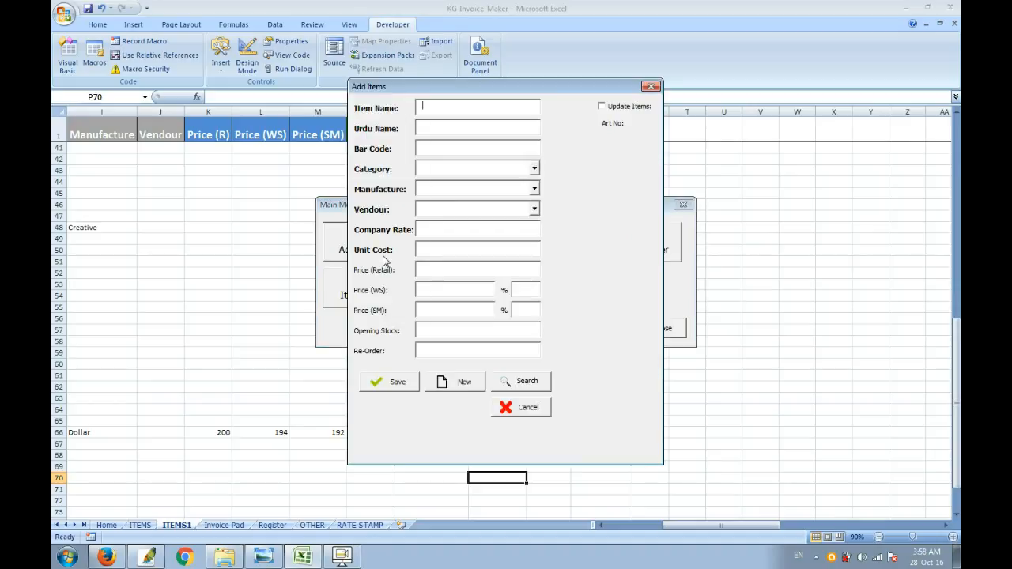
left_click(603, 108)
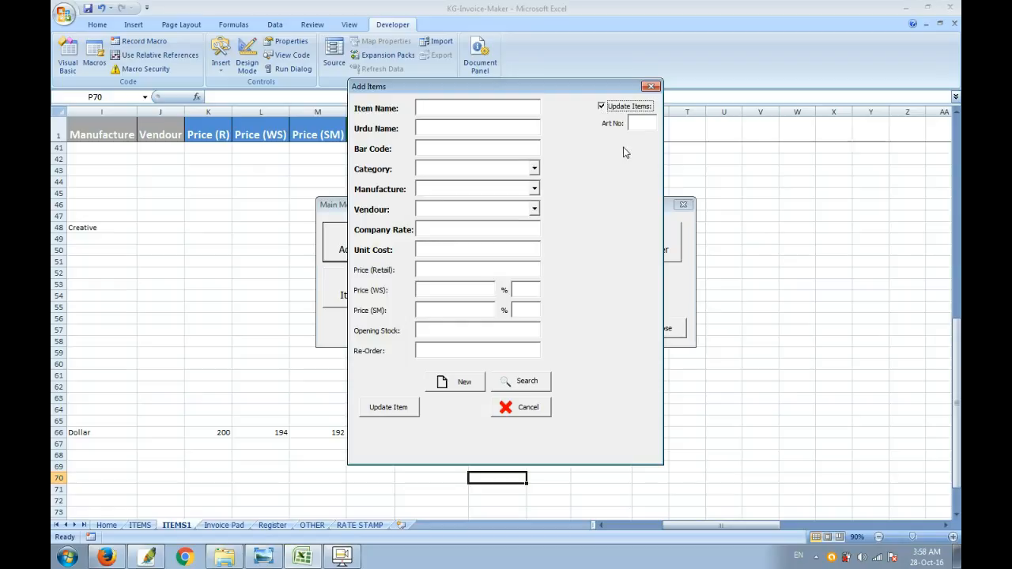
left_click(652, 117)
type("7")
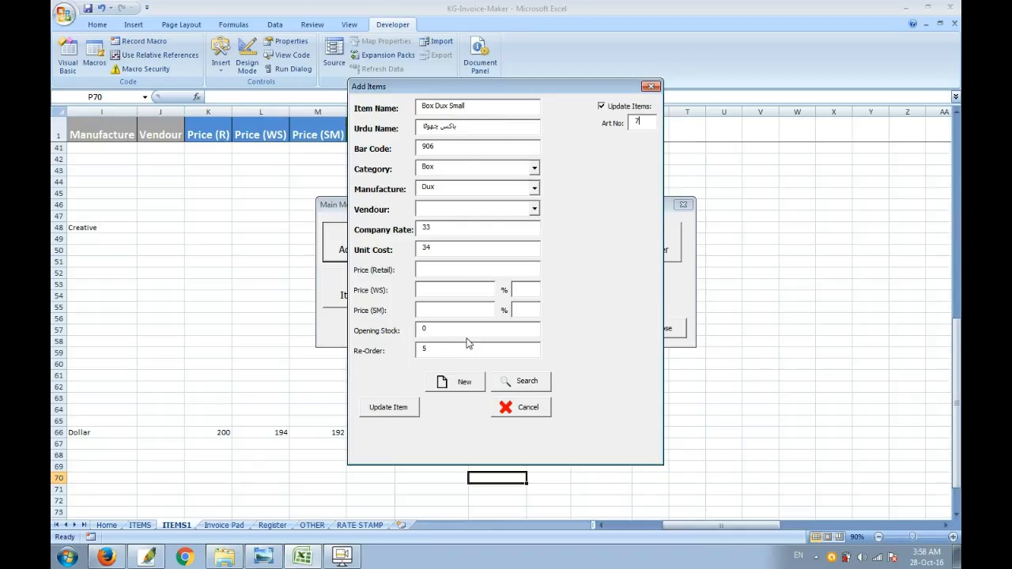
Step: Set the item's company rate to 200, retail price to 100, WS price to 230 and SM price to 184, and update the item
key("BackSpace")
key("BackSpace")
left_click(513, 312)
type("8")
left_click(388, 409)
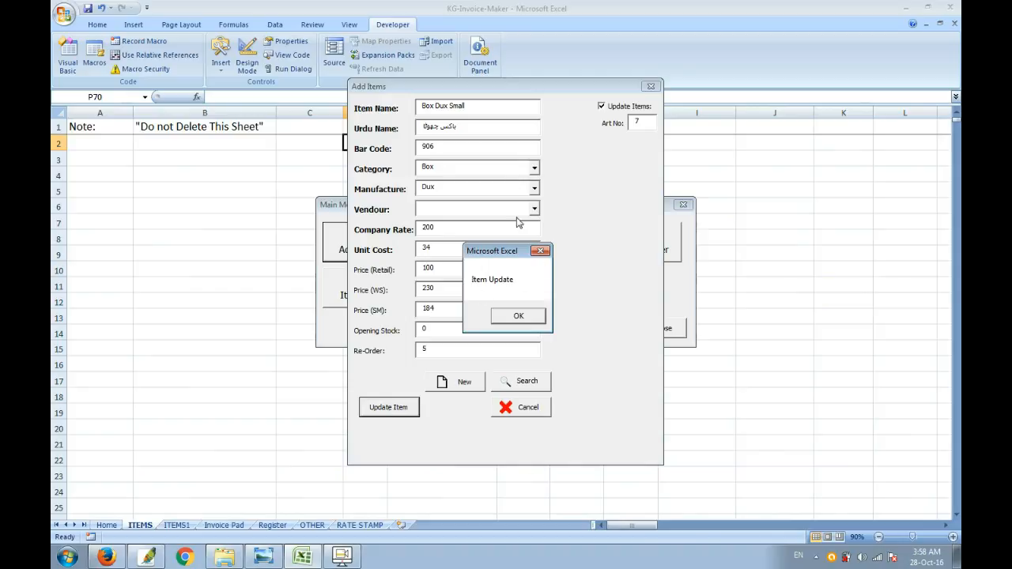
left_click(508, 318)
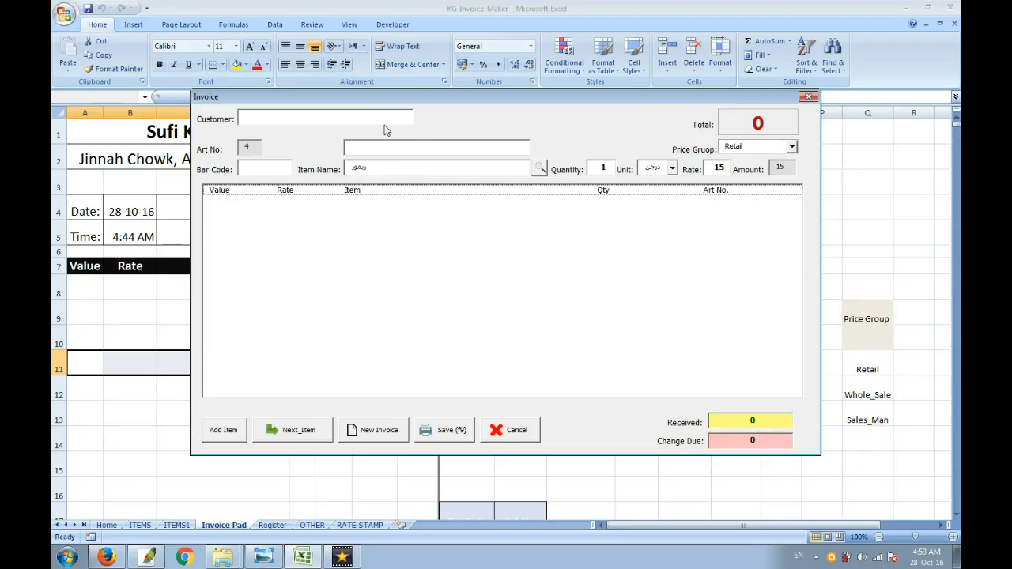
Step: Enter the customer's name in the invoice form and move the form aside
left_click(256, 118)
type("Usman sahab")
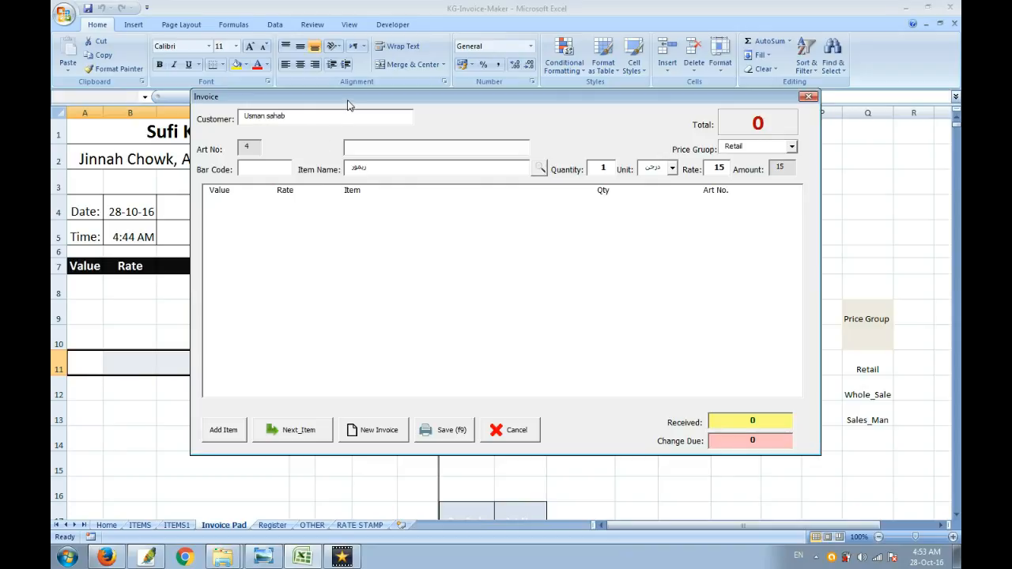
left_click_drag(346, 101, 582, 244)
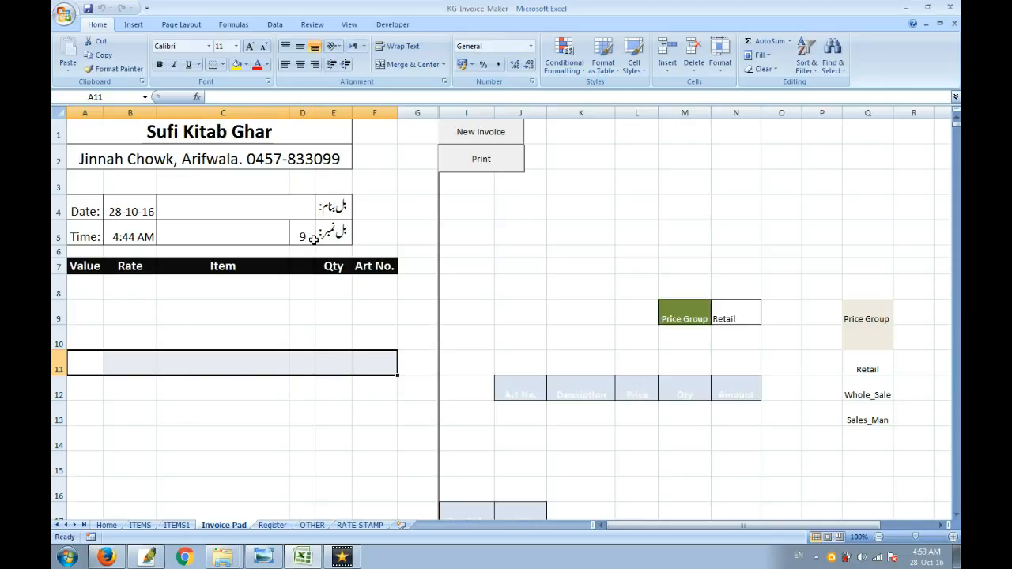
Step: Set the bill number in cell D5 of the Invoice Pad to 1
left_click(307, 237)
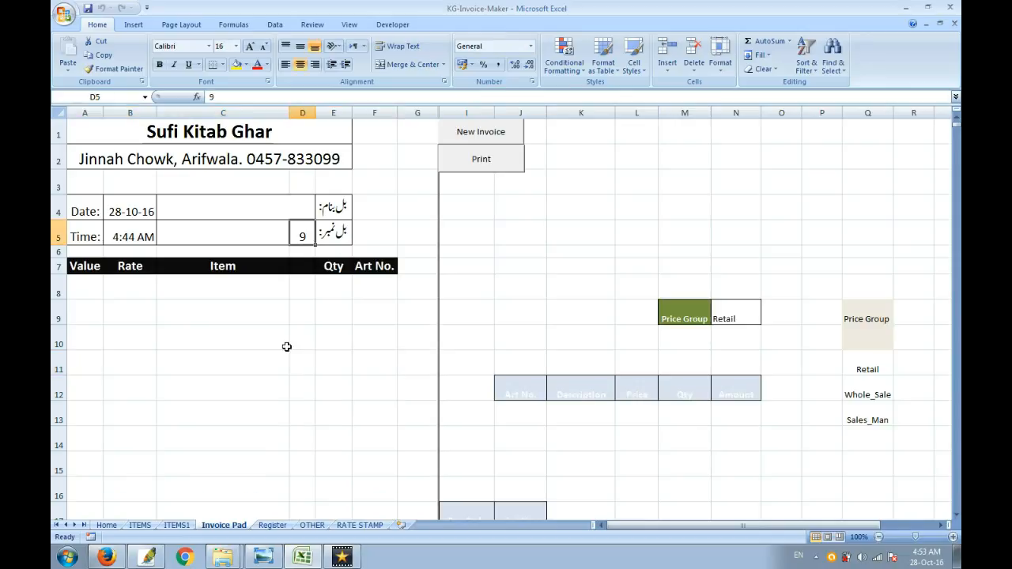
type("12")
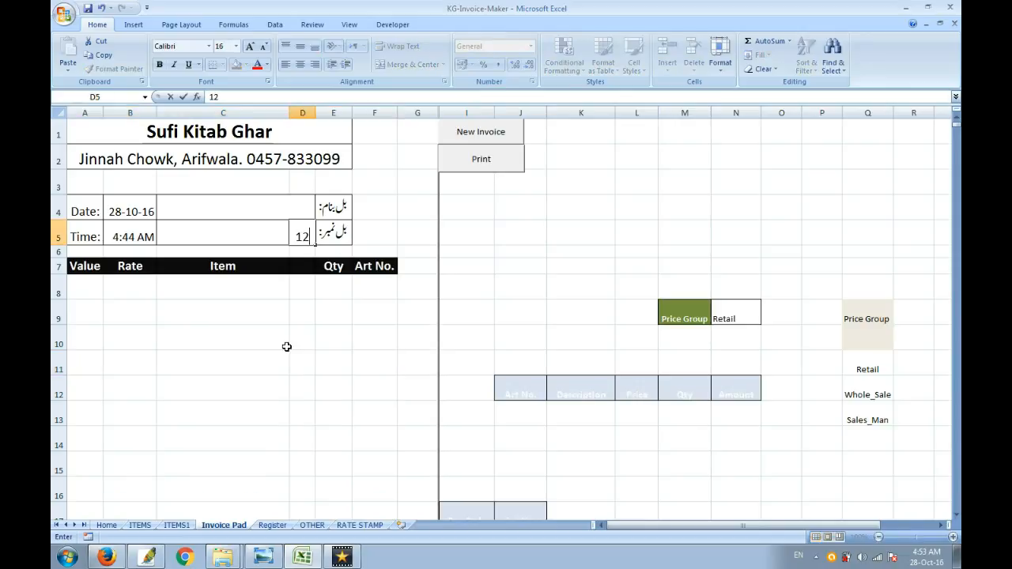
key("BackSpace")
key("BackSpace")
type("1")
left_click(286, 340)
Step: Start a new invoice and cancel its form five times in a row to advance the bill number
left_click(496, 143)
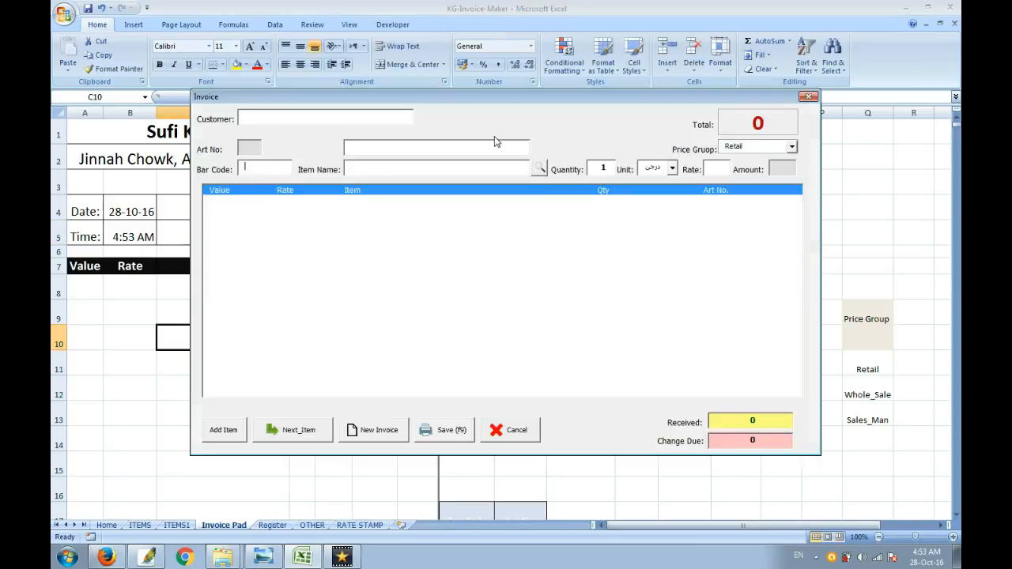
left_click(512, 426)
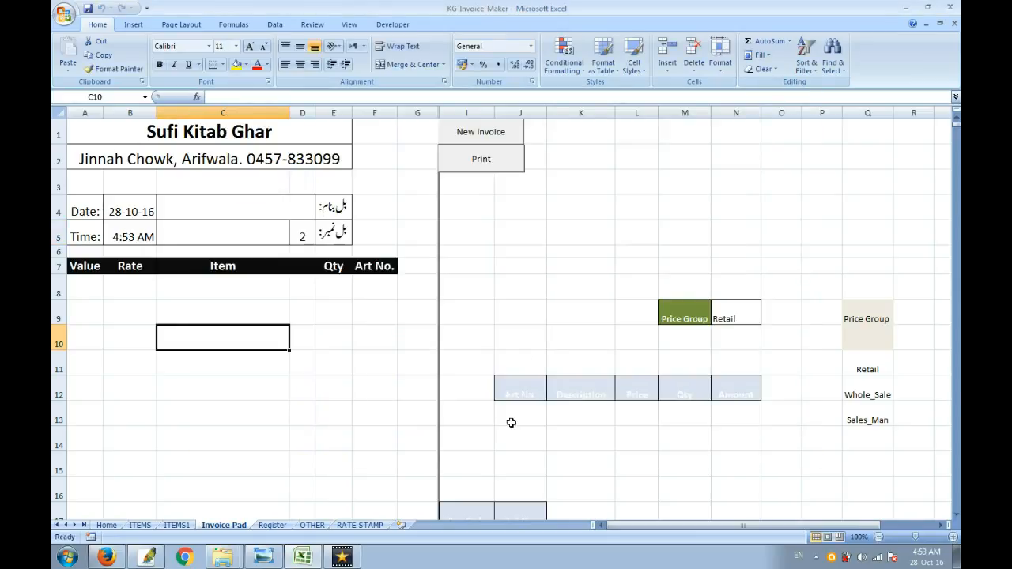
left_click(493, 133)
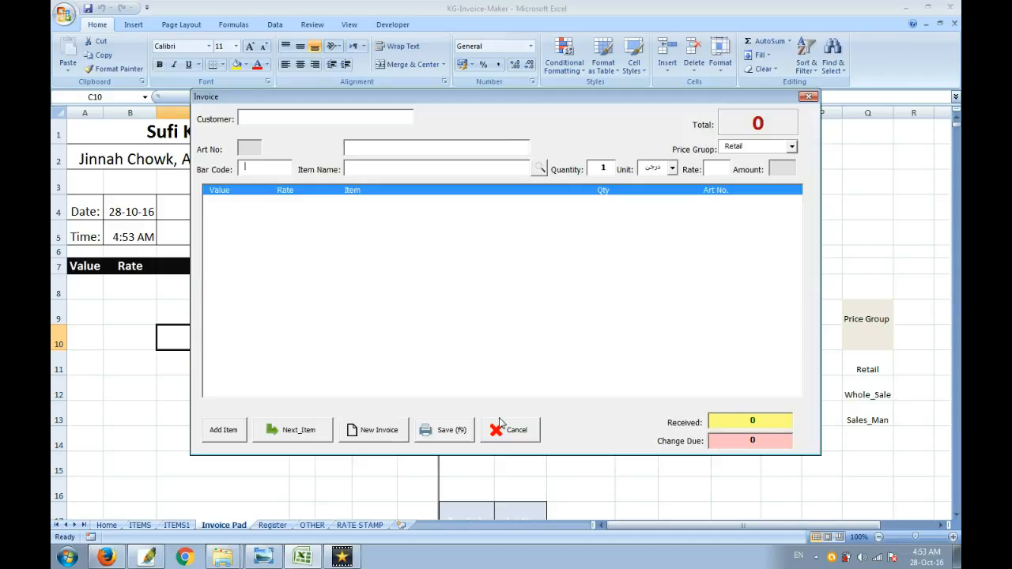
left_click(510, 430)
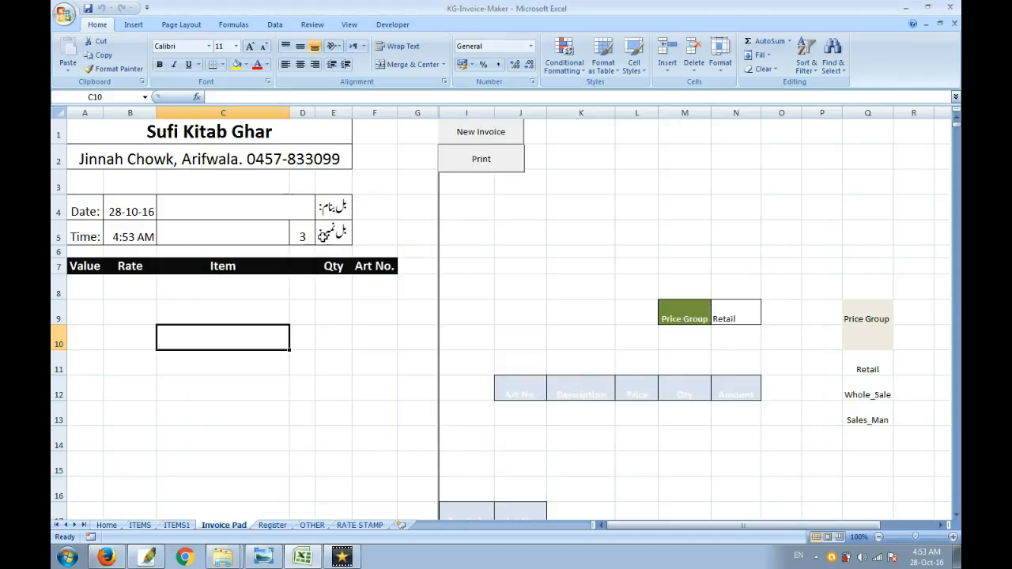
left_click(483, 137)
left_click(493, 436)
left_click(492, 131)
left_click(490, 433)
left_click(480, 139)
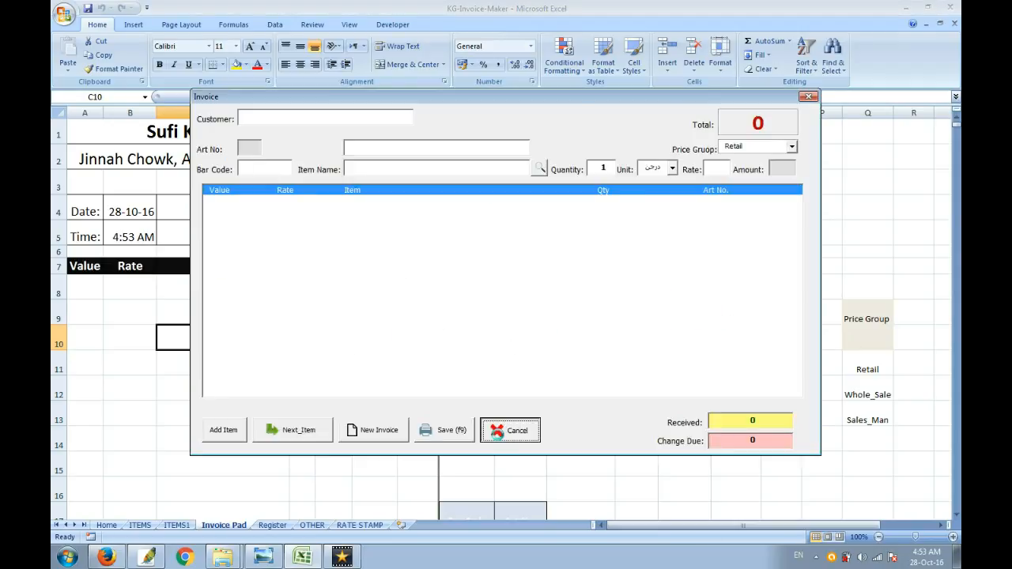
left_click(506, 431)
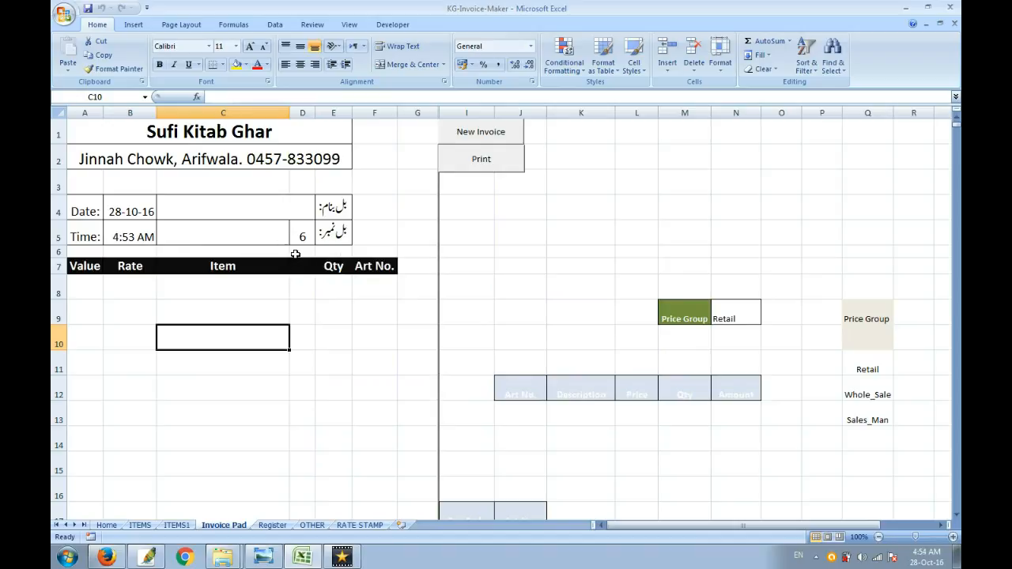
Step: Start a new invoice and add the item حاصل (Art No. 5) from the item search
left_click(470, 136)
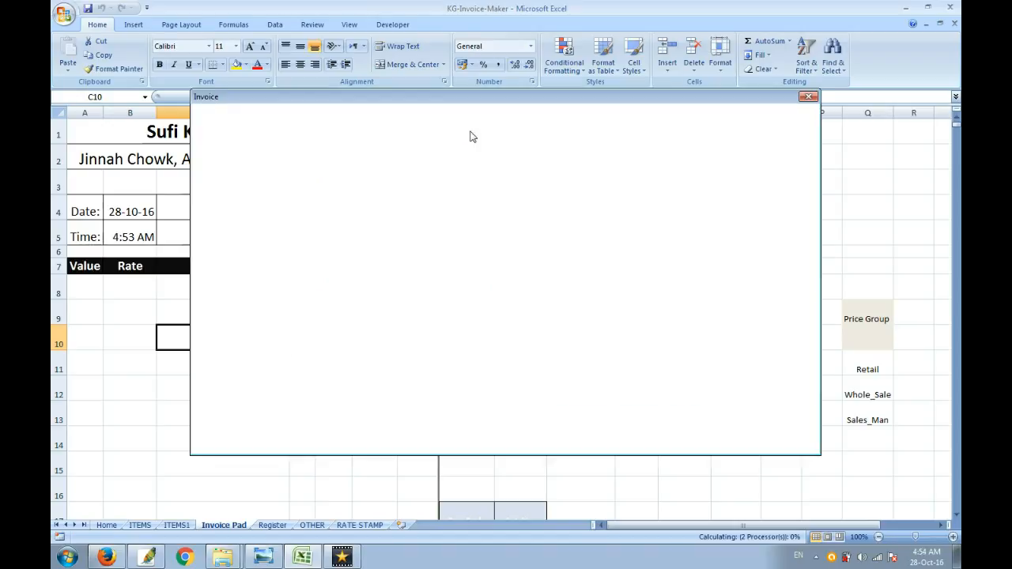
left_click(538, 172)
double_click(519, 197)
key("Return")
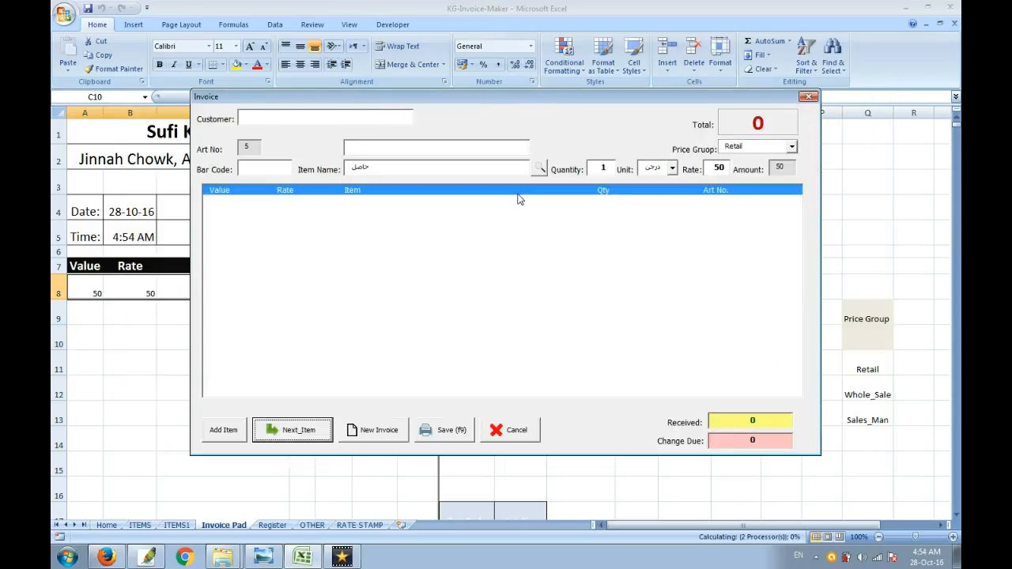
Step: Add Box Dux Small (Art No. 7) and Halwaaa (Art No. 1) to the invoice from the items list
left_click(539, 172)
double_click(498, 214)
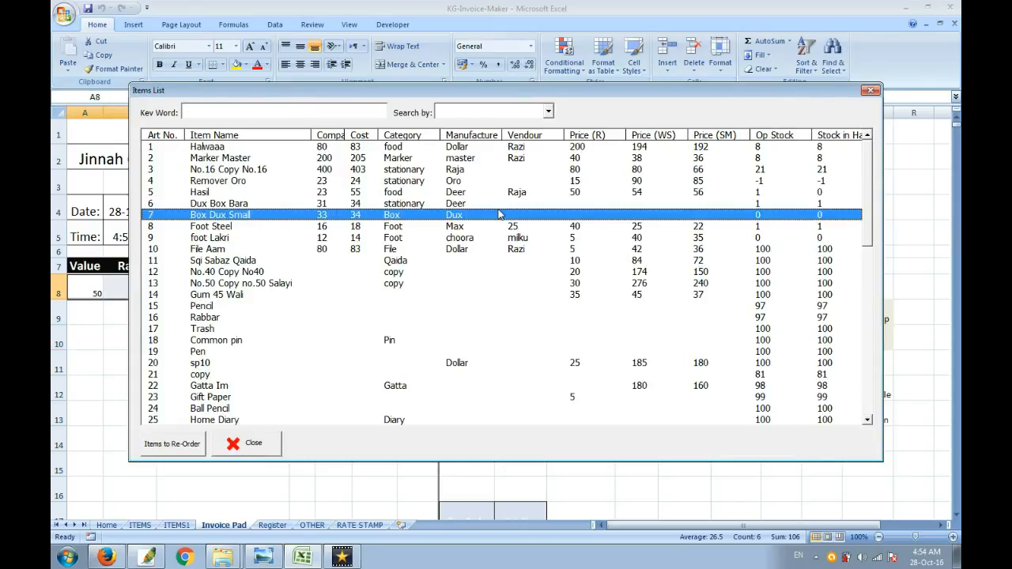
key("Return")
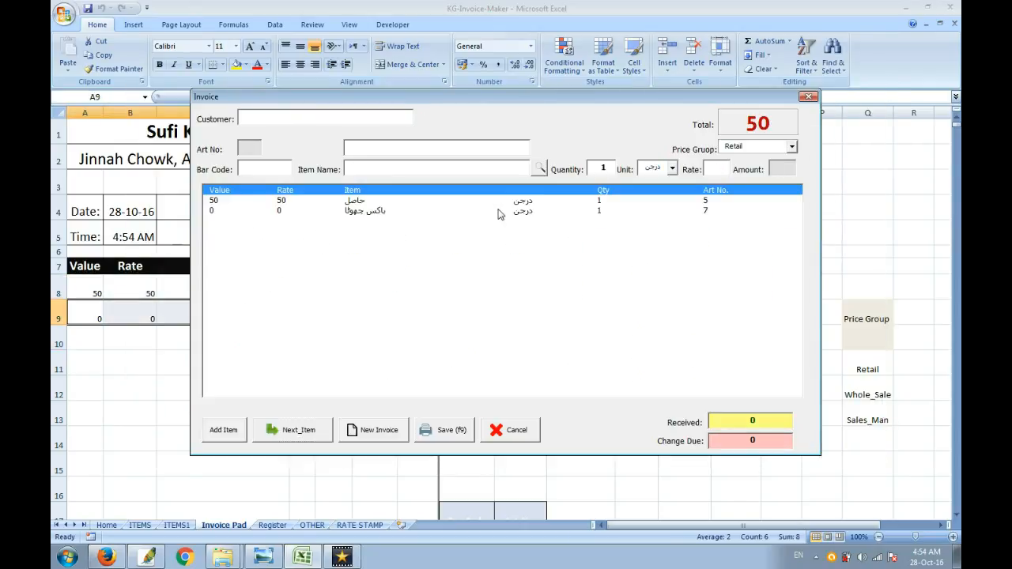
key("Return")
key("Down")
key("Return")
key("Return")
key("Return")
Step: Save the invoice and close its print preview, then preview the saved invoice for printing once more and return to the sheet
left_click(461, 430)
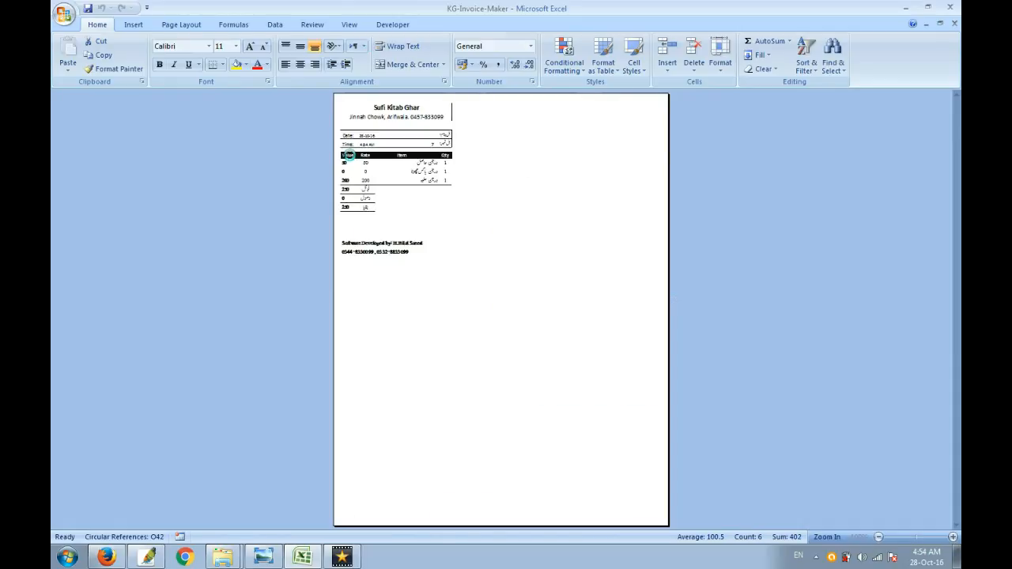
left_click(237, 57)
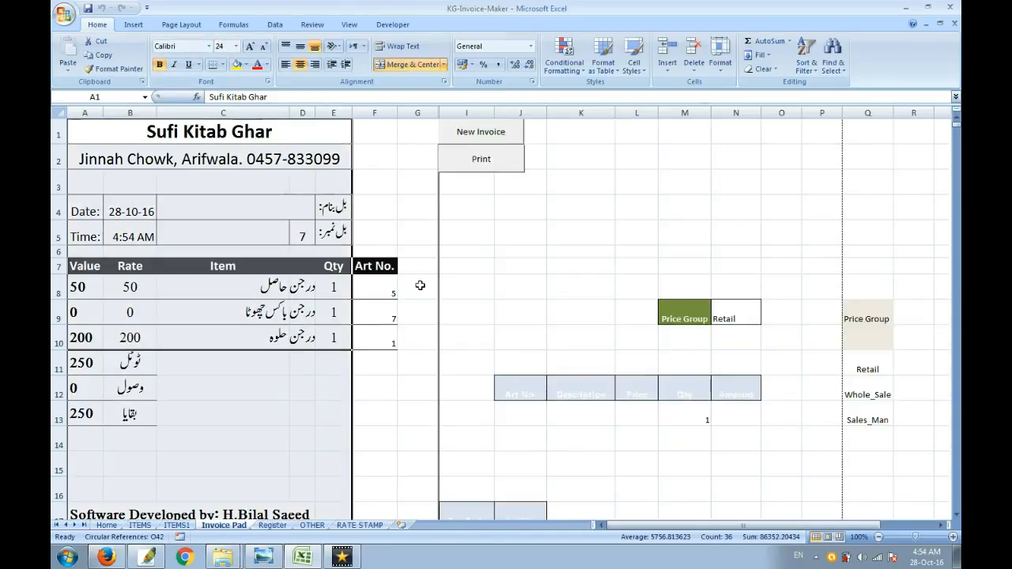
left_click(487, 163)
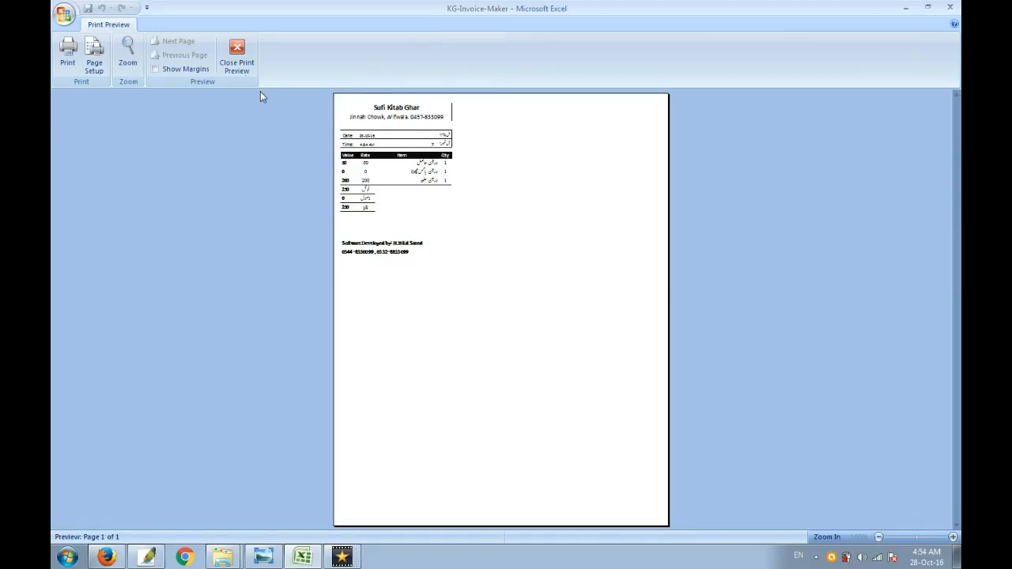
left_click(236, 57)
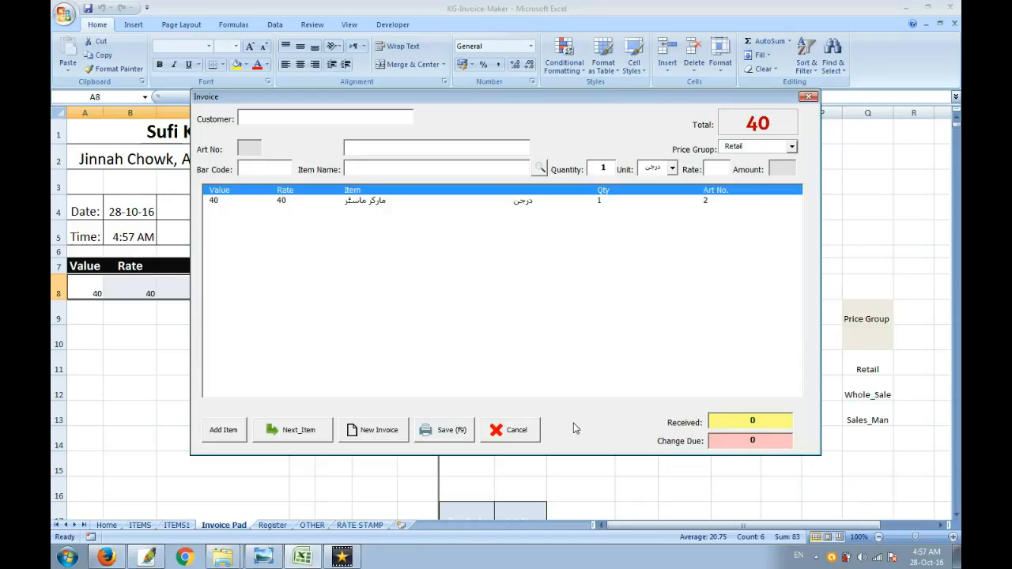
Step: Open the form for adding items from the invoice, try to save it blank and cancel it
left_click(223, 434)
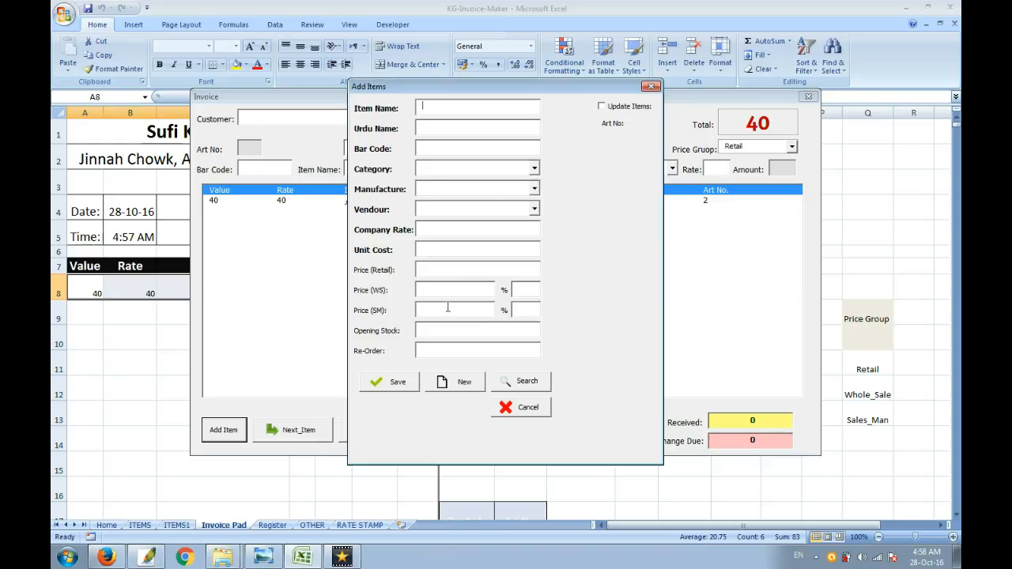
left_click(398, 381)
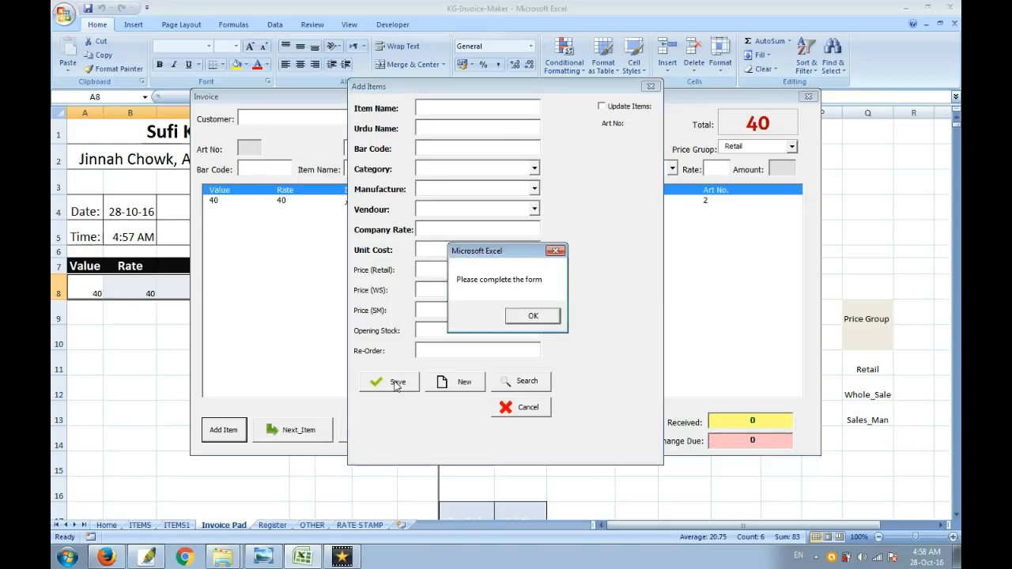
left_click(530, 315)
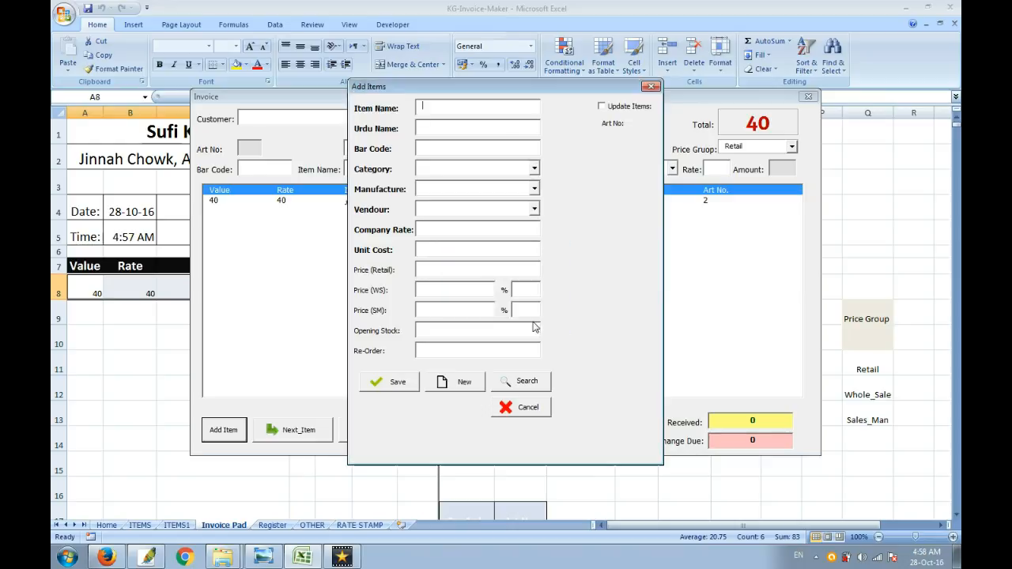
left_click(522, 407)
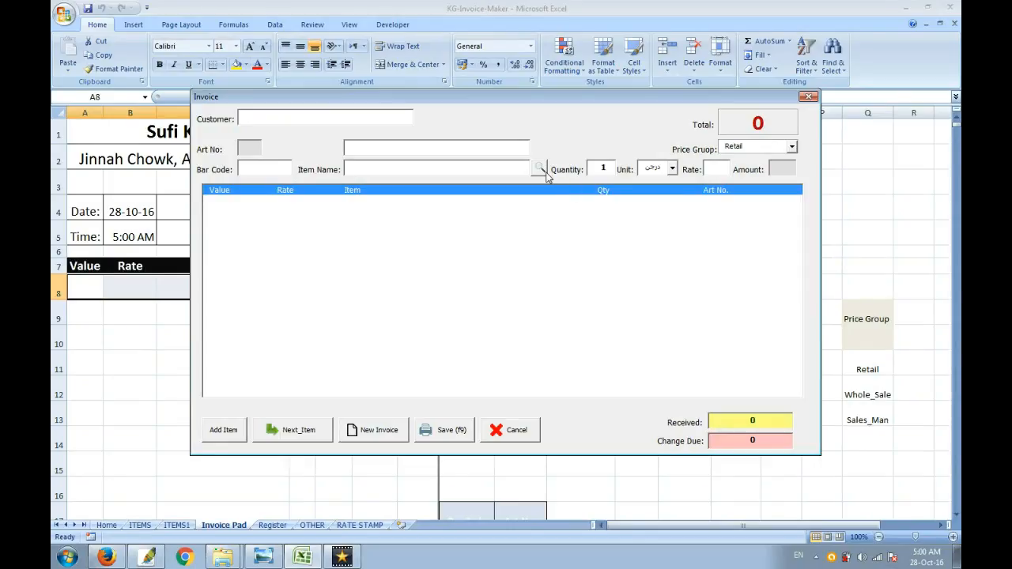
Step: Add Marker Master (Art No. 2) from the items list to the new invoice, with "(new)" added to its item name
left_click(543, 169)
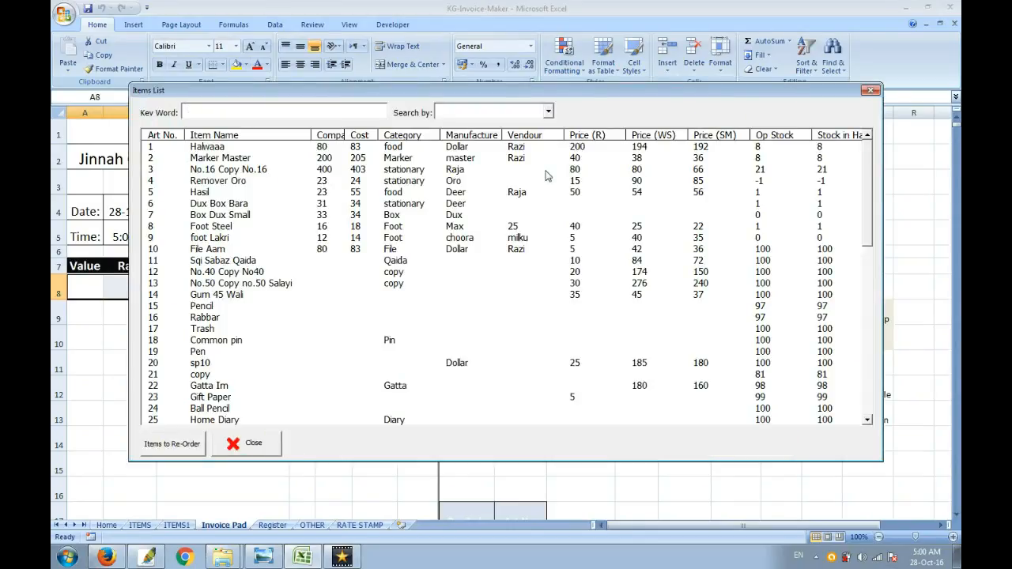
key("Down")
key("Down")
key("Return")
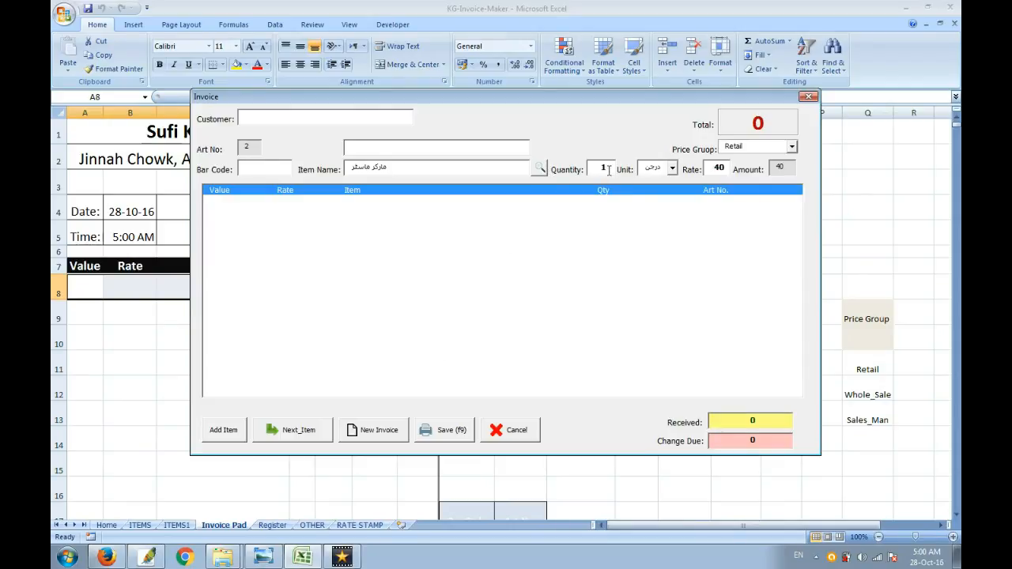
key("space")
key("Tab")
key("Tab")
key("Tab")
key("Return")
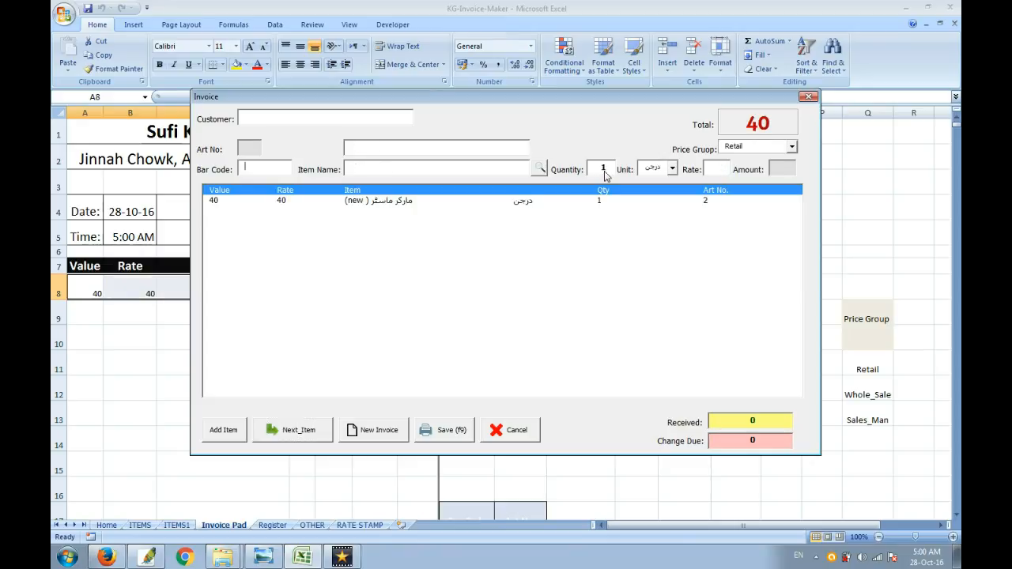
Step: Pick No.16 Copy No.16 (Art No. 3) from the items list for the invoice's second line and go to its unit
key("Tab")
key("Return")
key("Down")
key("Down")
key("Down")
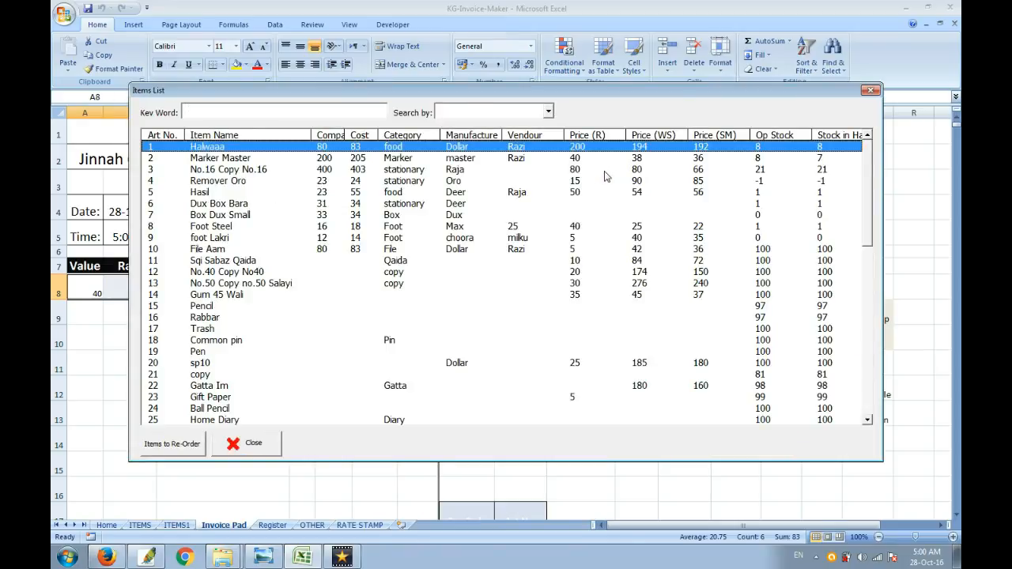
key("Return")
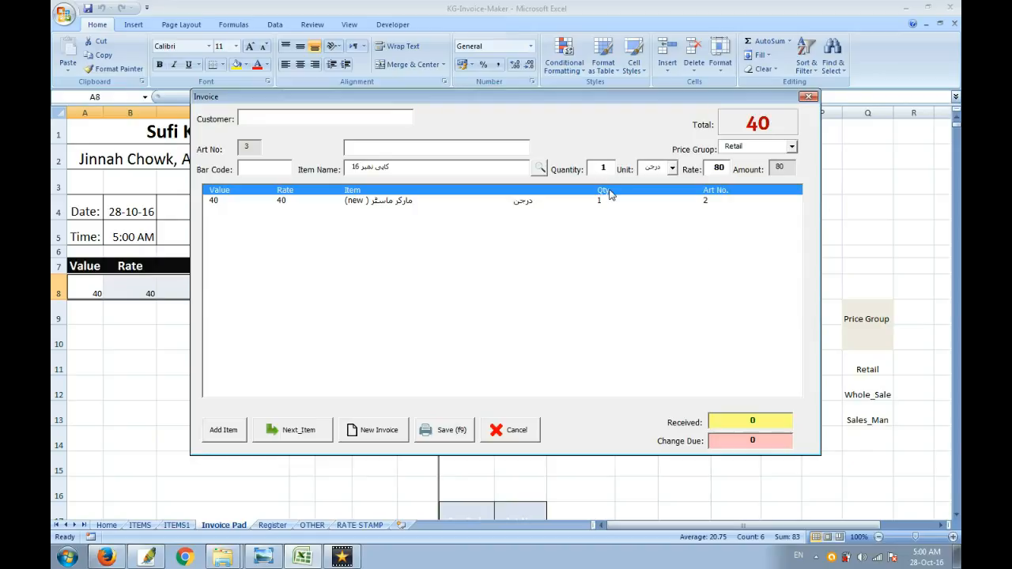
key("Return")
key("Return")
key("shift+Tab")
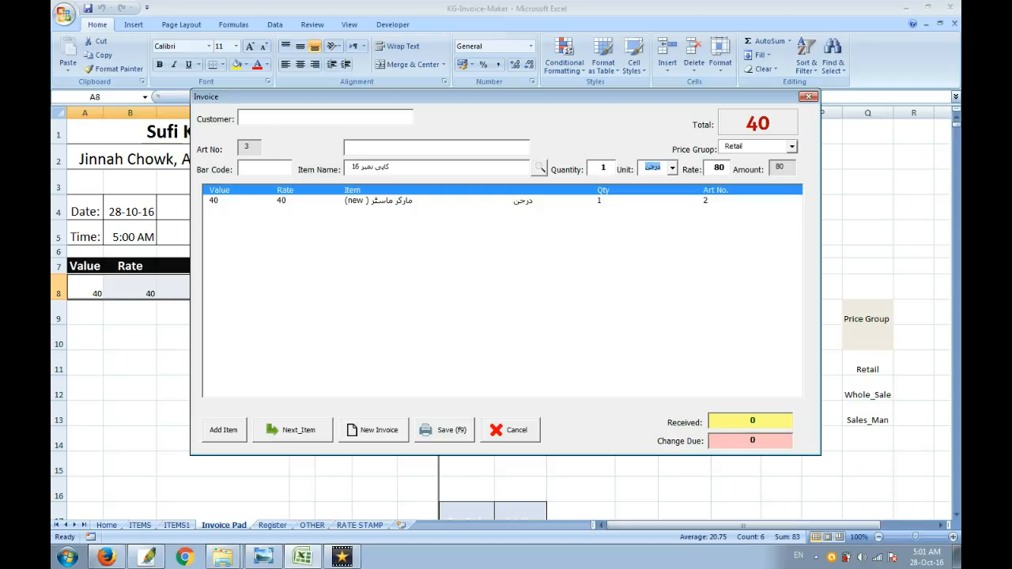